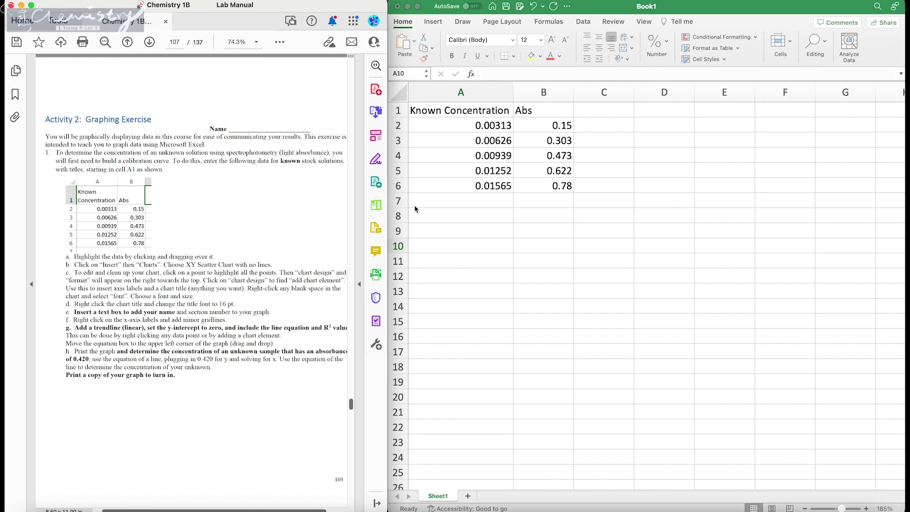
# Step: Check the Known Concentration and Abs data against the lab manual's data-entry instruction
pyautogui.hscroll(1, 192, 270)
pyautogui.hscroll(1, 192, 269)
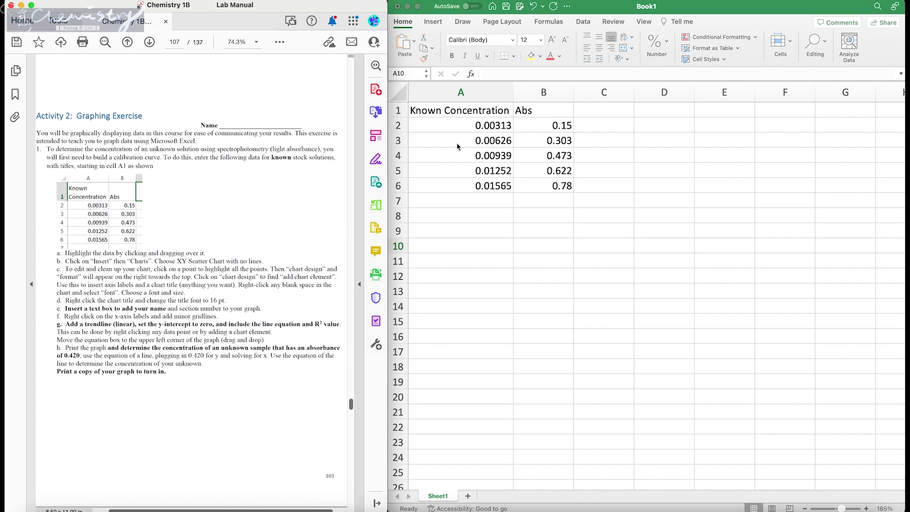
pyautogui.click(446, 112)
pyautogui.moveTo(445, 111); pyautogui.dragTo(545, 182)
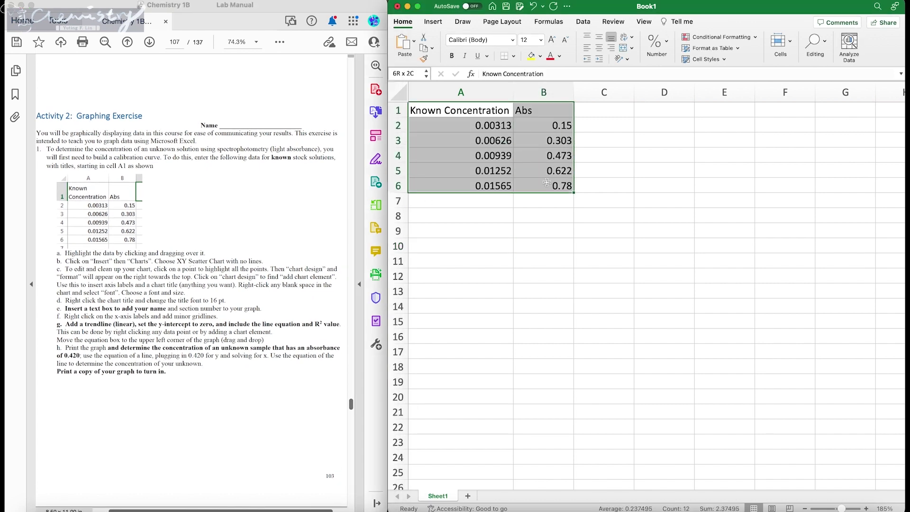
pyautogui.click(533, 223)
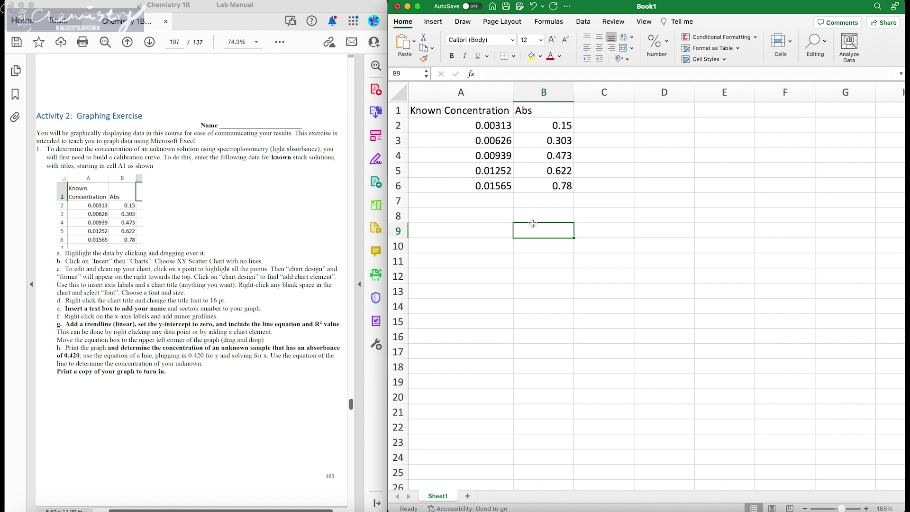
pyautogui.click(489, 262)
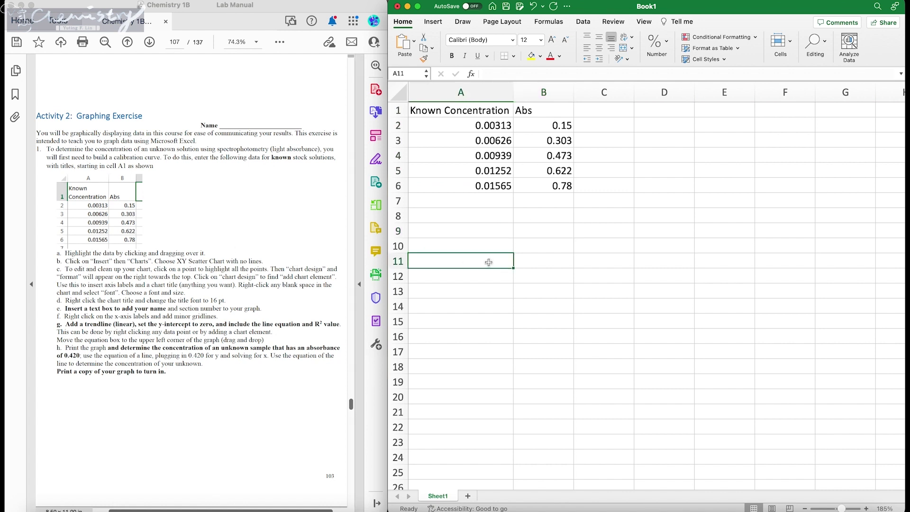
pyautogui.moveTo(48, 153); pyautogui.dragTo(172, 160)
pyautogui.click(185, 160)
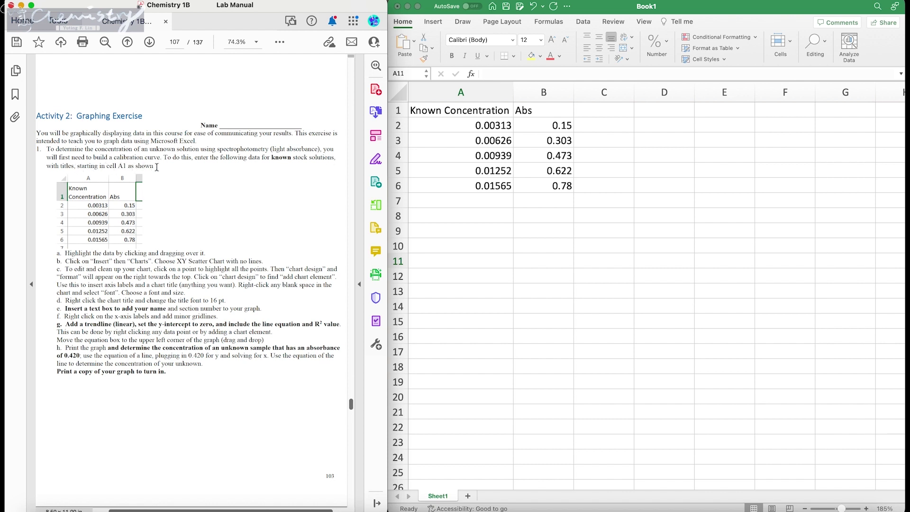
# Step: Drag the split-view divider fully left so the Excel window fills the screen
pyautogui.click(446, 124)
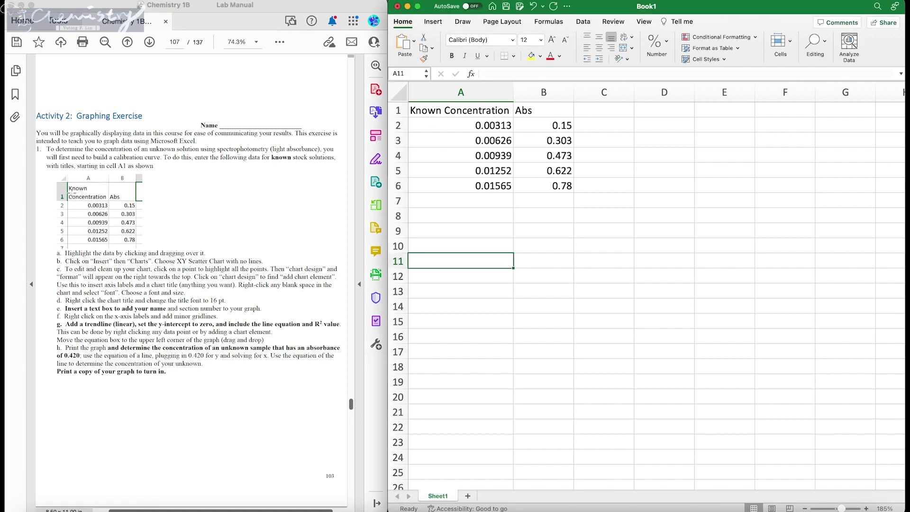
pyautogui.moveTo(457, 108); pyautogui.dragTo(559, 187)
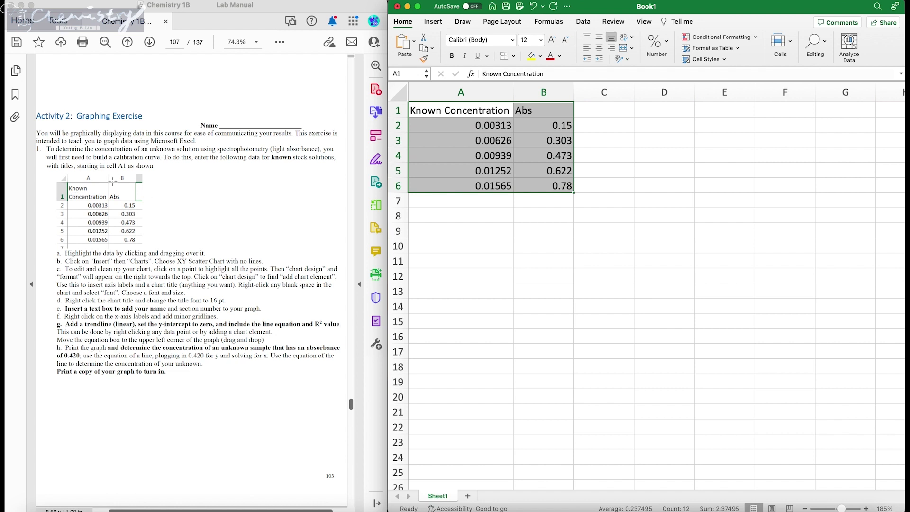
pyautogui.click(470, 250)
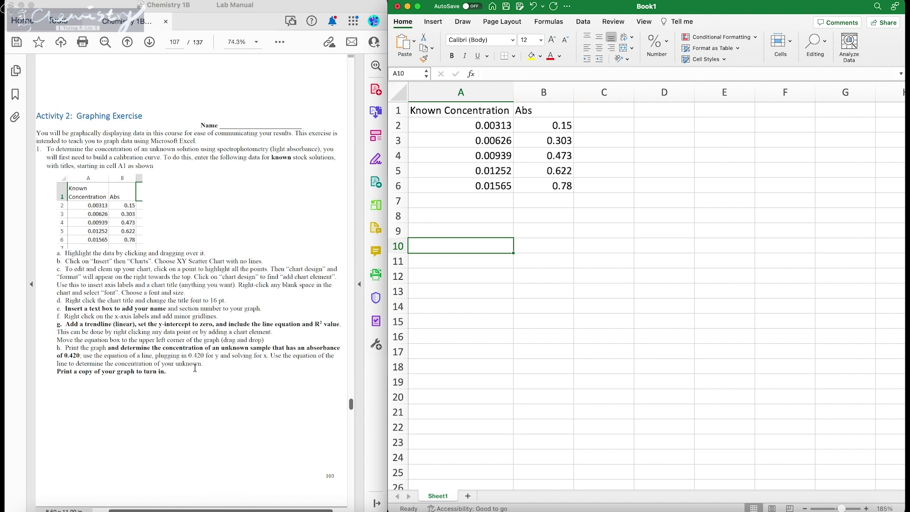
pyautogui.click(540, 291)
pyautogui.moveTo(375, 284); pyautogui.dragTo(2, 286)
pyautogui.click(212, 312)
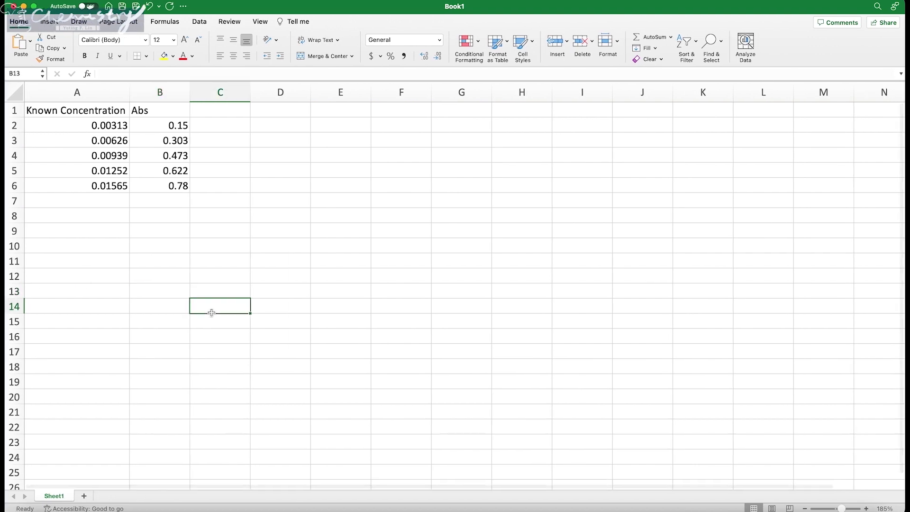
# Step: Zoom the sheet in and select the Known Concentration and Abs table A1:B6
pyautogui.scroll(5, 107, 188)
pyautogui.click(117, 132)
pyautogui.click(107, 173)
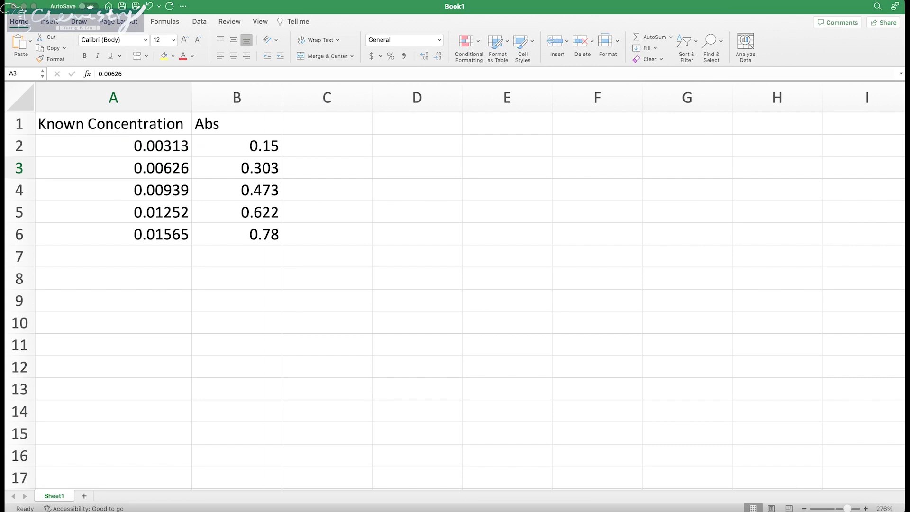
pyautogui.click(145, 215)
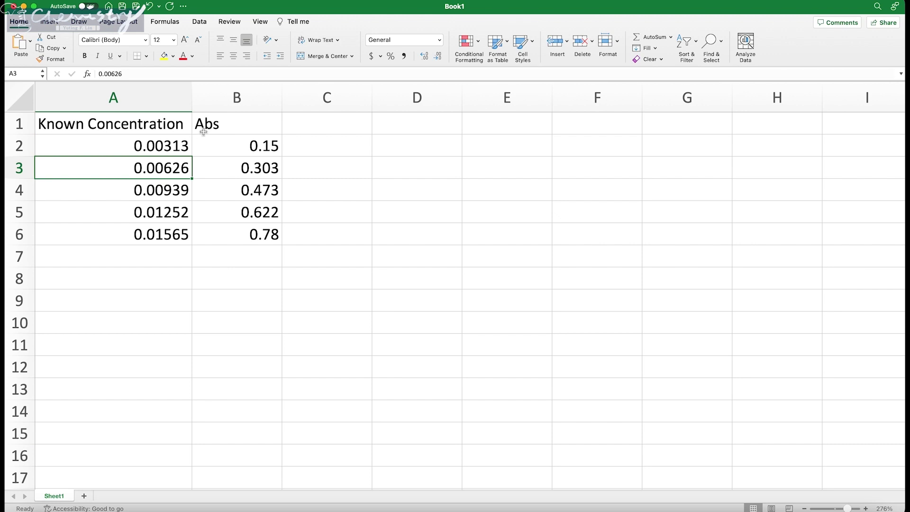
pyautogui.click(161, 128)
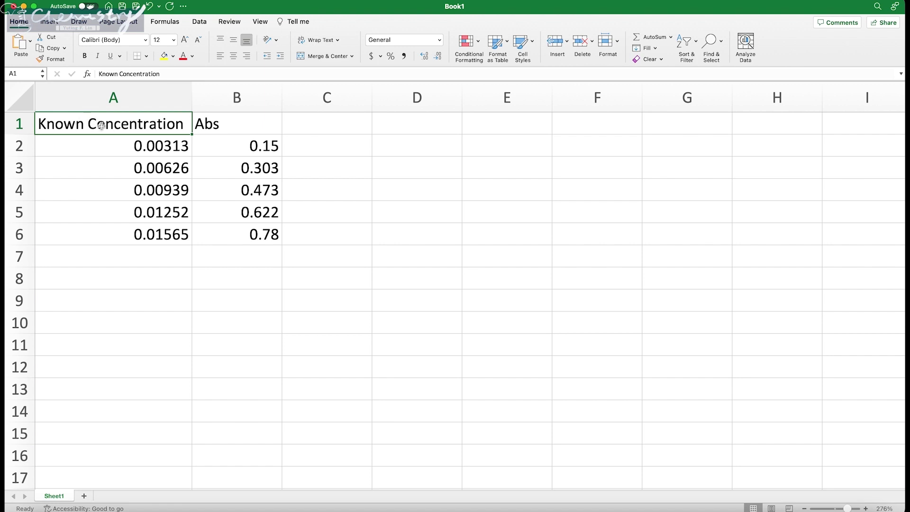
pyautogui.moveTo(101, 126); pyautogui.dragTo(215, 235)
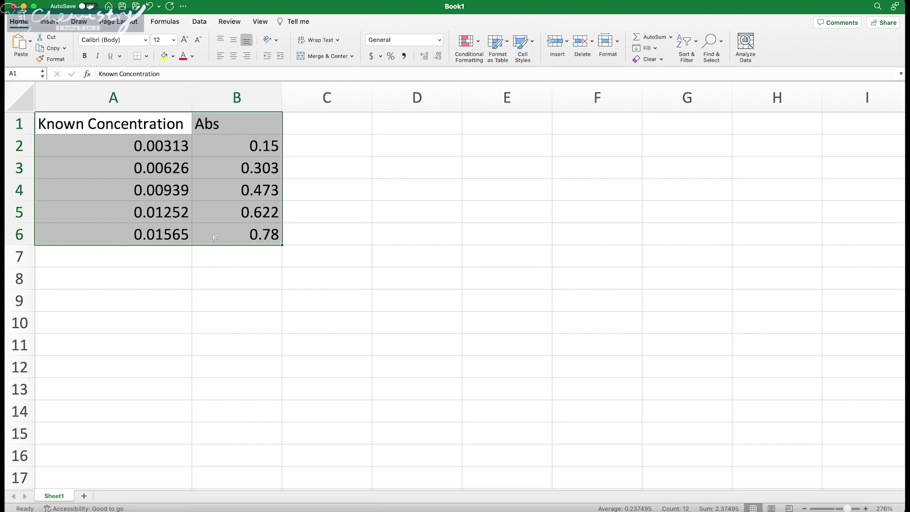
pyautogui.click(124, 129)
pyautogui.moveTo(124, 130); pyautogui.dragTo(228, 228)
pyautogui.click(55, 23)
# Step: Insert a markers-only XY scatter chart and move it beside the data table
pyautogui.click(477, 57)
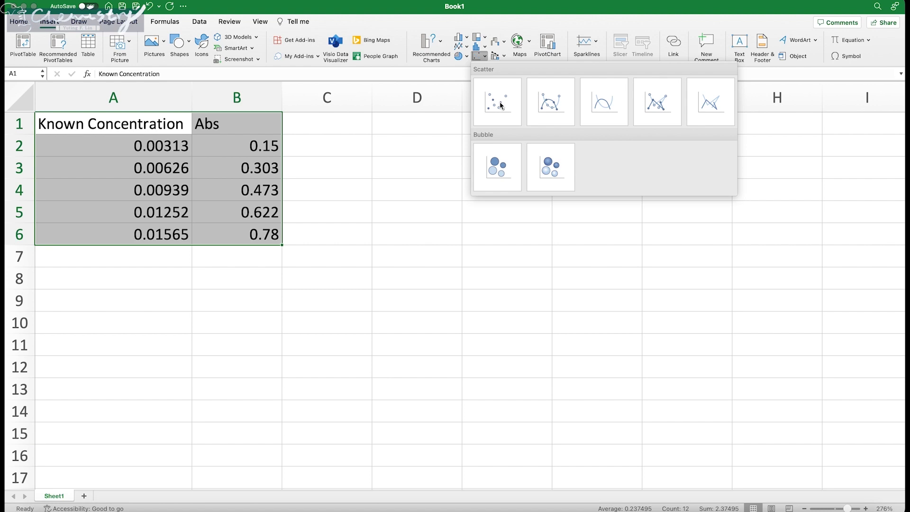
pyautogui.click(438, 122)
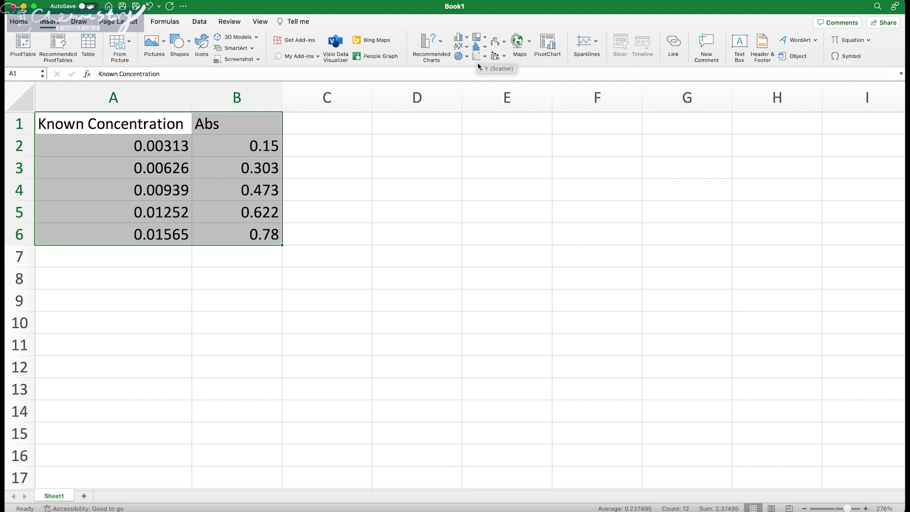
pyautogui.click(480, 57)
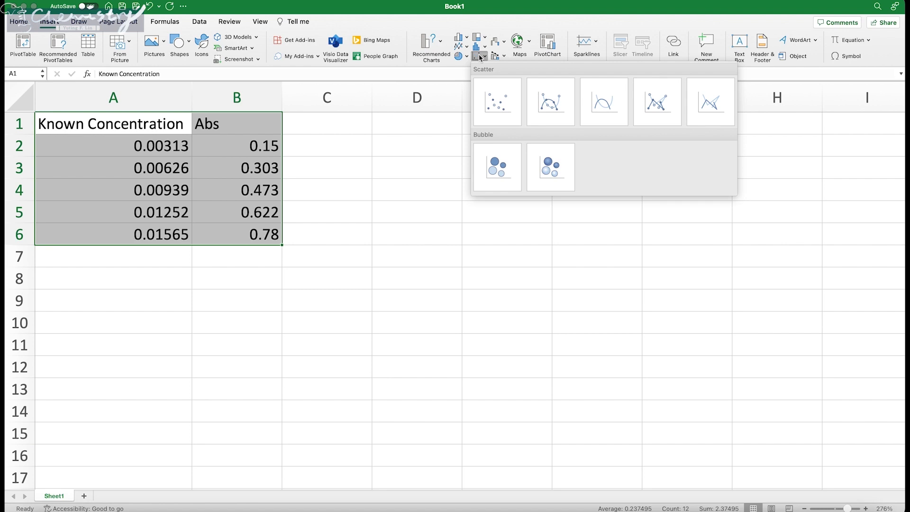
pyautogui.click(506, 101)
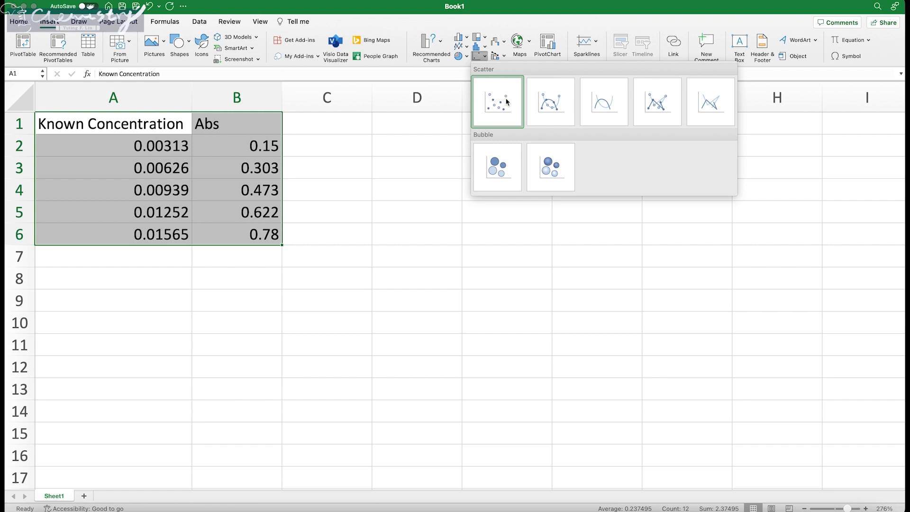
pyautogui.moveTo(553, 157); pyautogui.dragTo(654, 134)
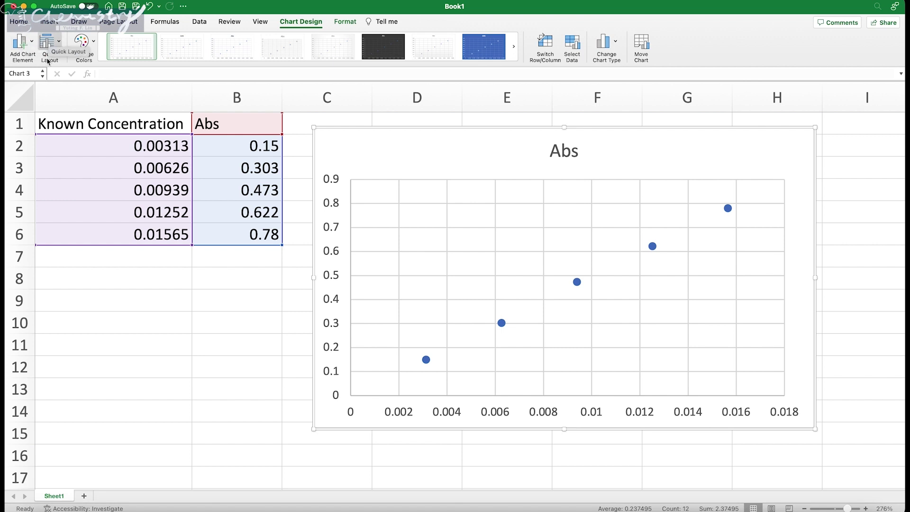
# Step: Browse the Add Chart Element list, then bring up the Quick Layout gallery
pyautogui.click(25, 44)
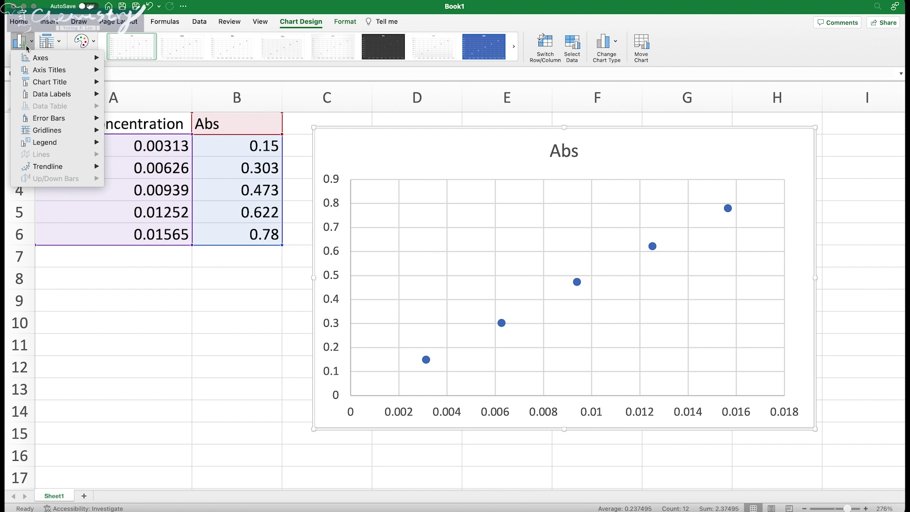
pyautogui.moveTo(40, 124)
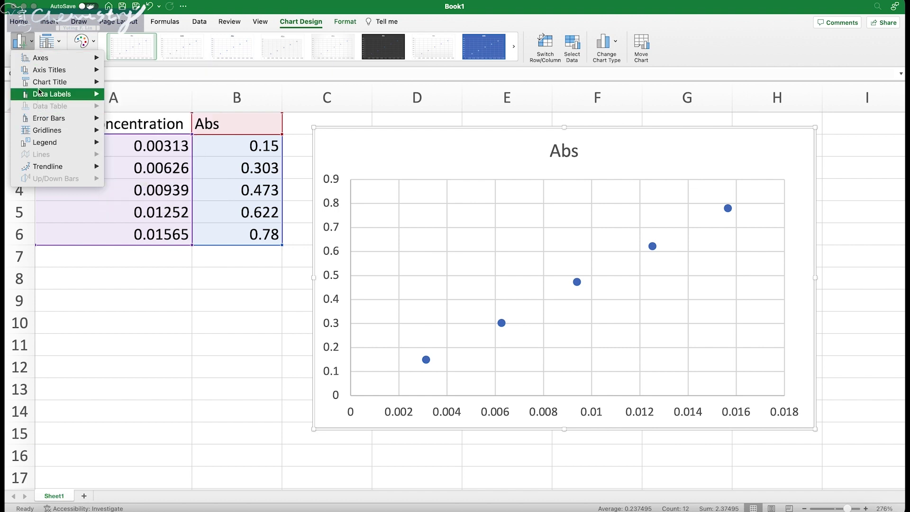
pyautogui.moveTo(39, 71)
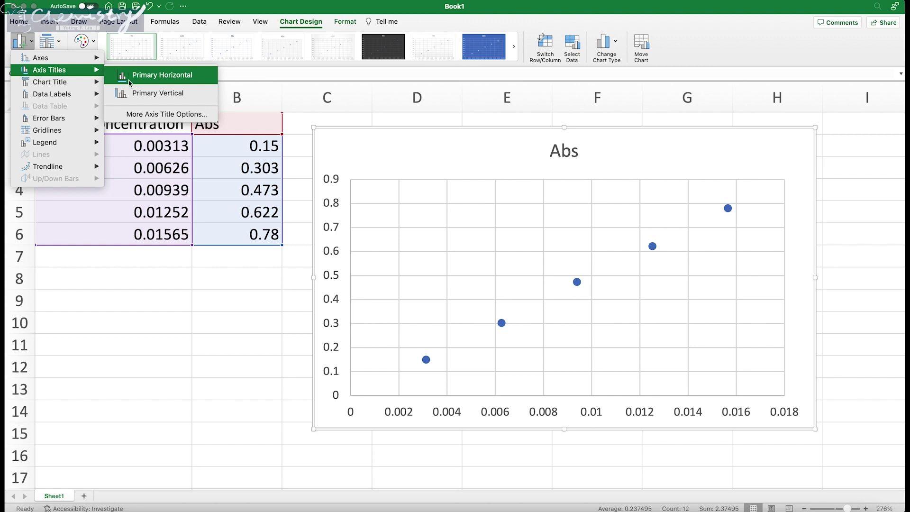
pyautogui.moveTo(79, 87)
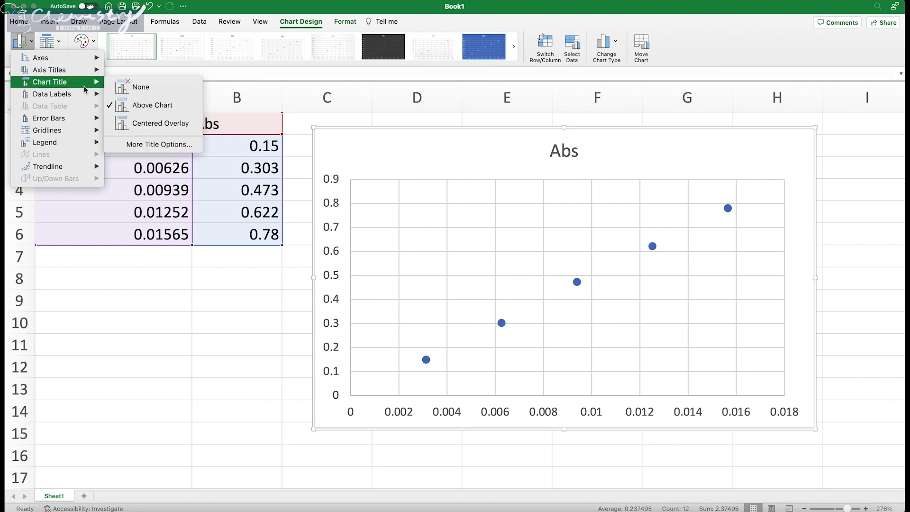
pyautogui.moveTo(60, 99)
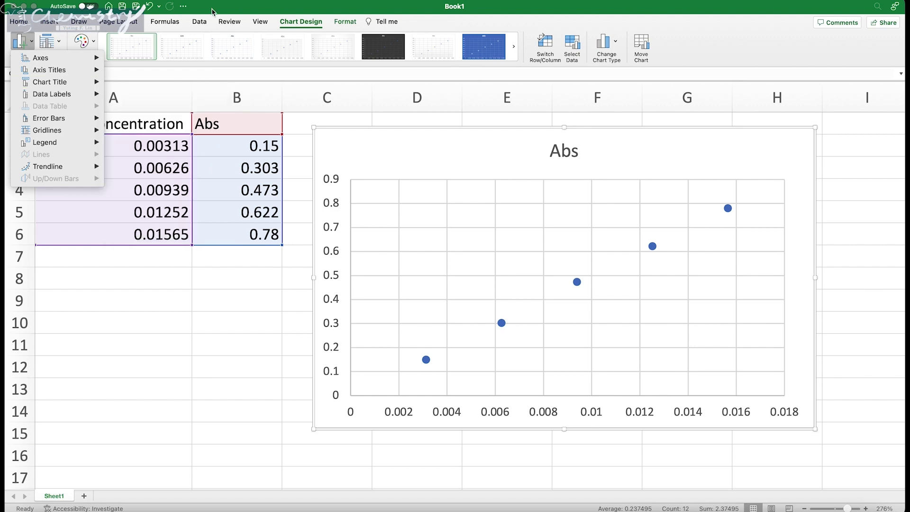
pyautogui.click(195, 12)
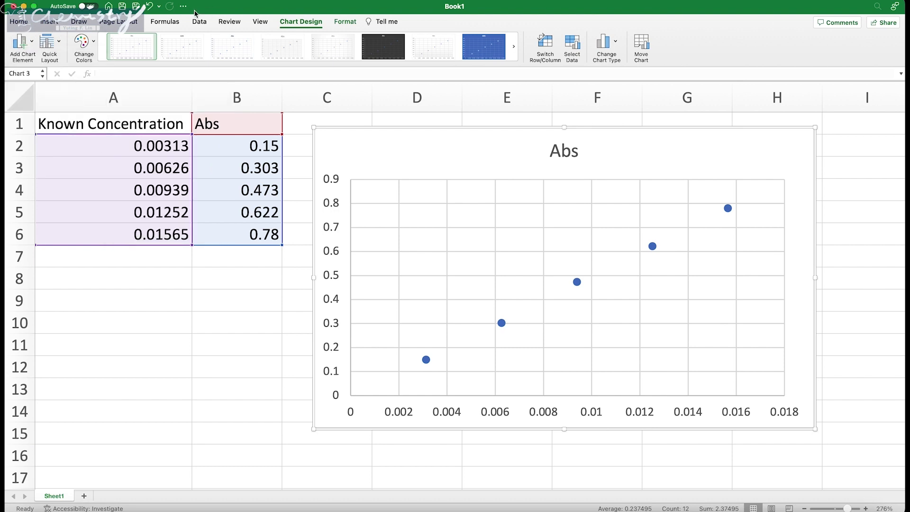
pyautogui.click(56, 44)
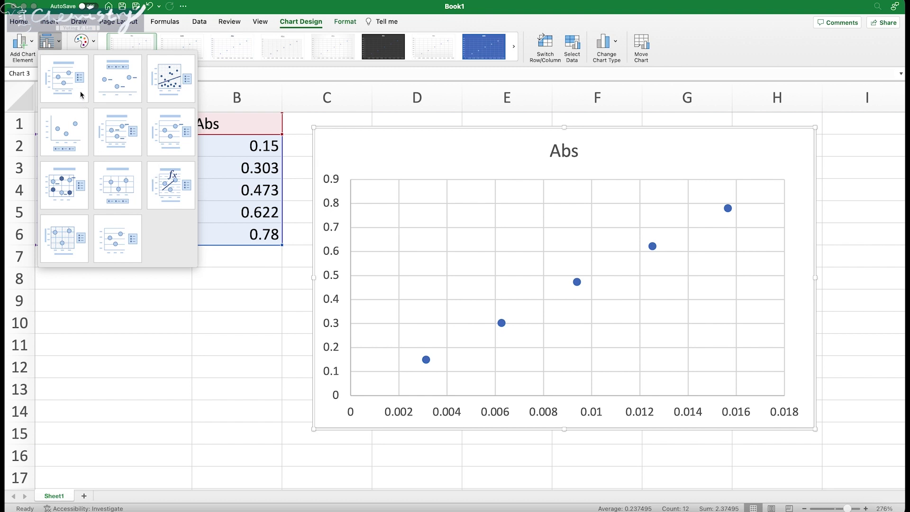
# Step: Apply Quick Layout 1 for axis titles and delete the Abs legend
pyautogui.click(58, 78)
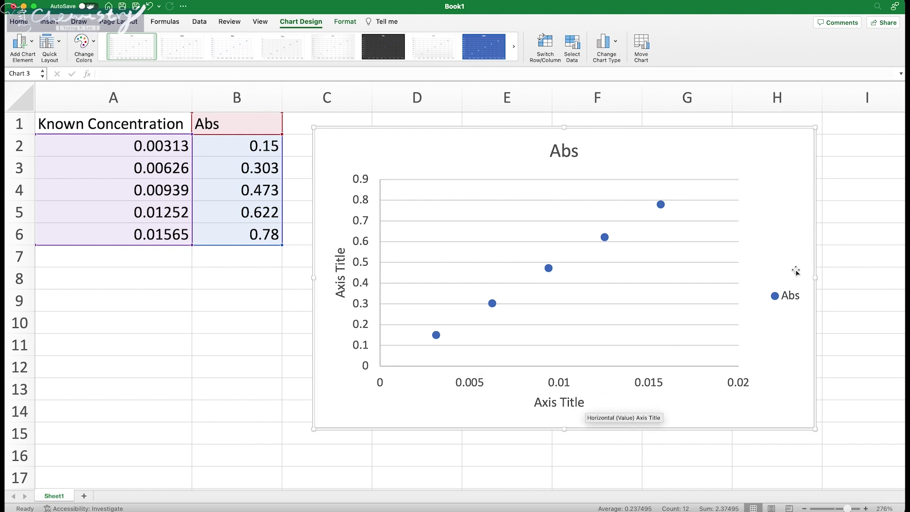
pyautogui.click(786, 303)
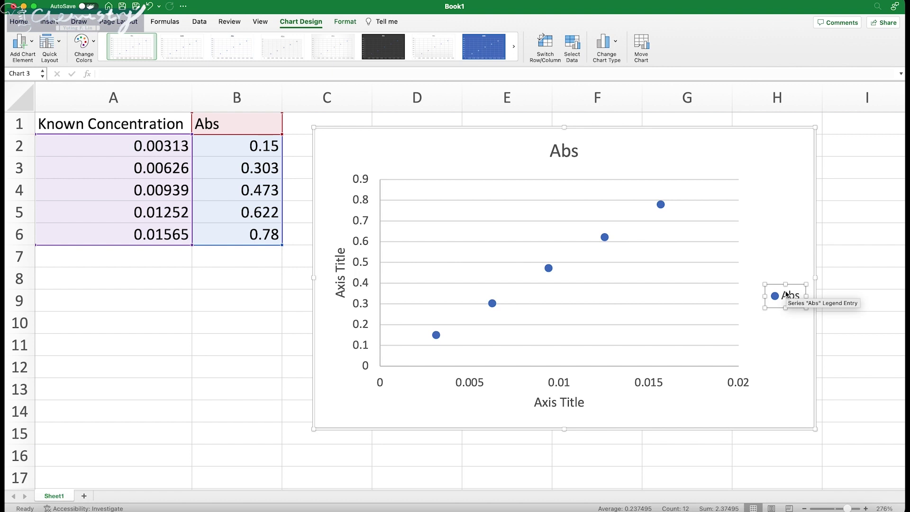
pyautogui.click(785, 282)
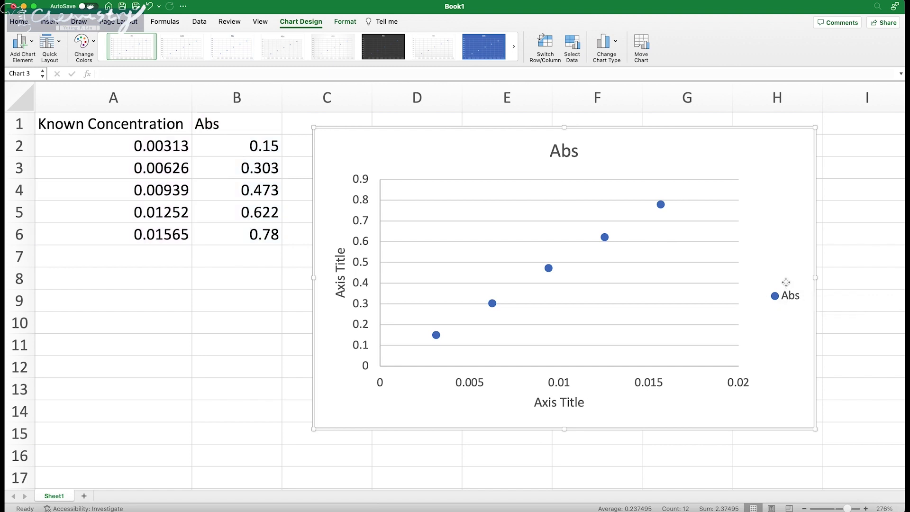
pyautogui.click(787, 292)
pyautogui.click(788, 296)
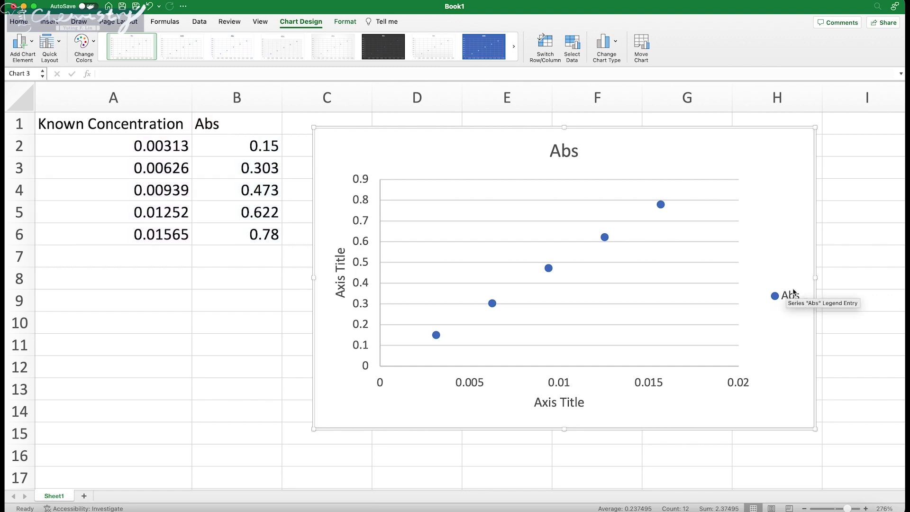
pyautogui.press('Delete')
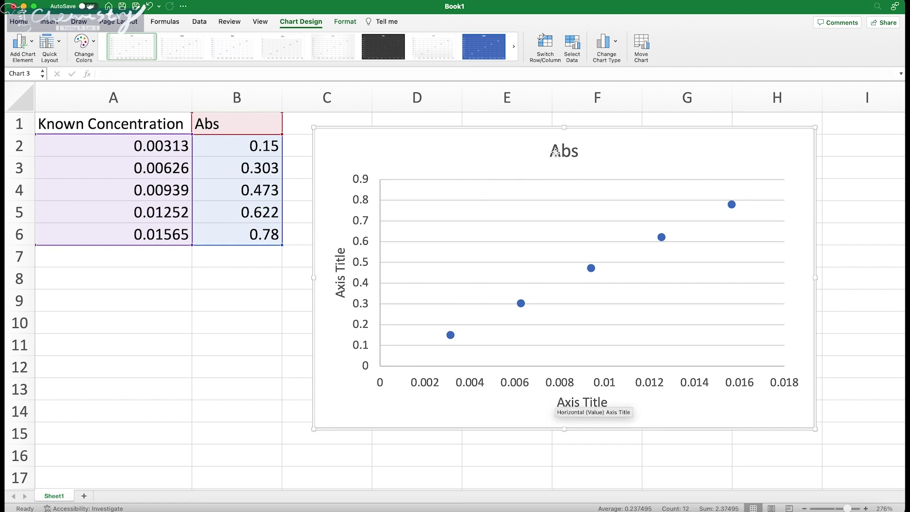
# Step: Replace the chart title 'Abs' with 'Calibration Curve'
pyautogui.click(566, 151)
pyautogui.click(570, 151)
pyautogui.doubleClick(570, 150)
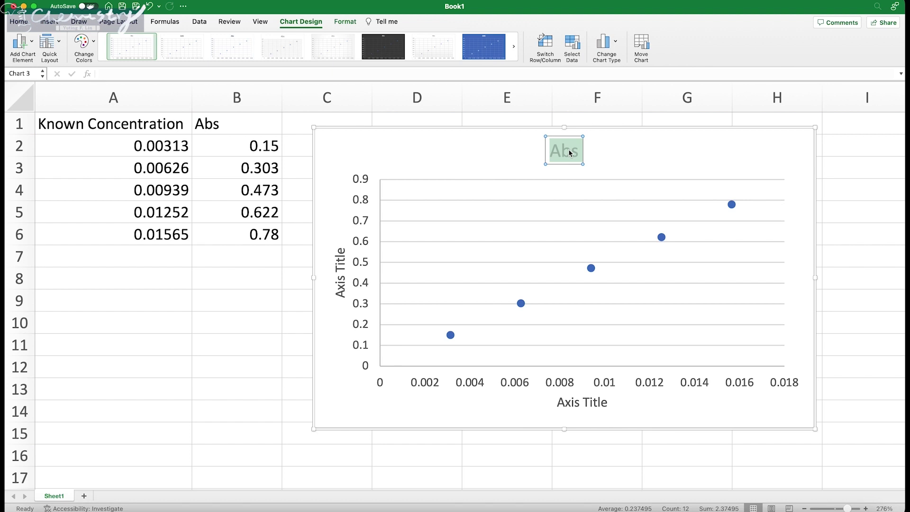
pyautogui.write('S')
pyautogui.press('BackSpace')
pyautogui.write('Abso')
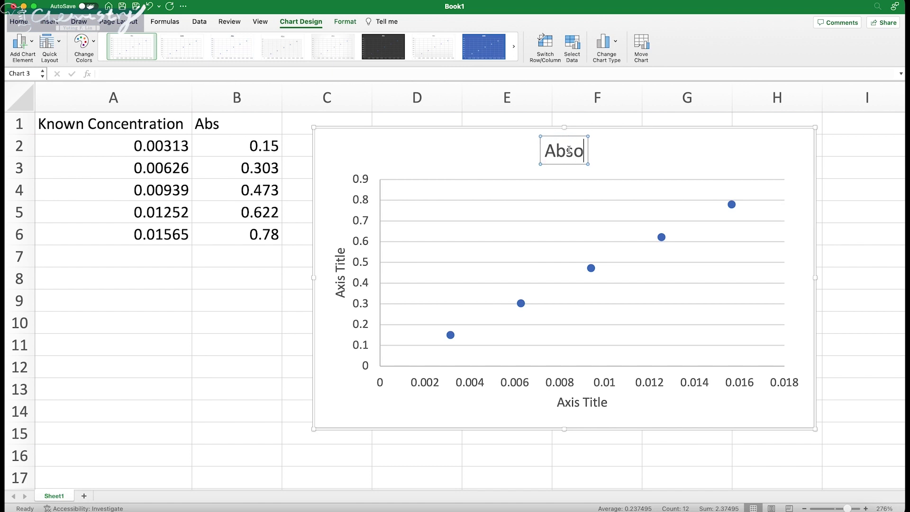
pyautogui.write('bance')
pyautogui.press('BackSpace')
pyautogui.press('BackSpace')
pyautogui.press('BackSpace')
pyautogui.press('BackSpace')
pyautogui.press('BackSpace')
pyautogui.press('BackSpace')
pyautogui.press('BackSpace')
pyautogui.press('BackSpace')
pyautogui.press('BackSpace')
pyautogui.write('Calibration Curve')
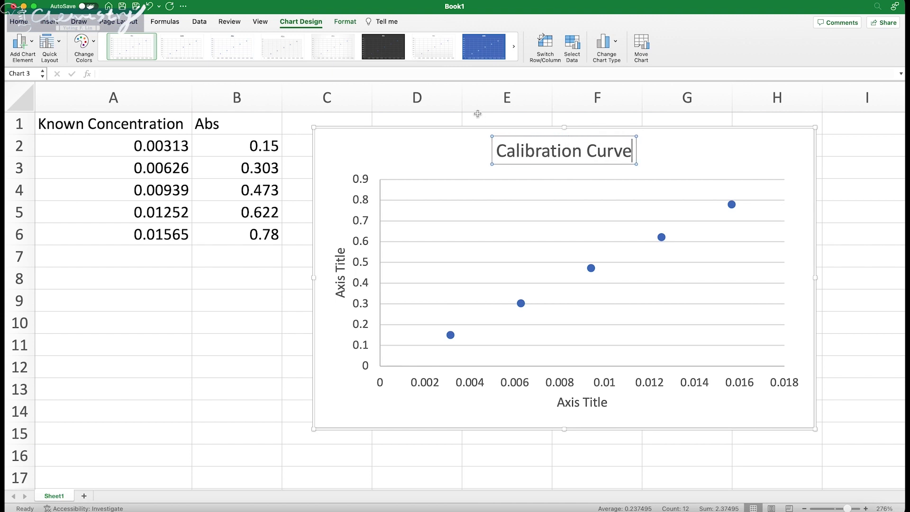
# Step: Check the lab manual's title wording and append 'of _____' to the chart title
pyautogui.hotkey('ctrl', 'Up')
pyautogui.click(135, 200)
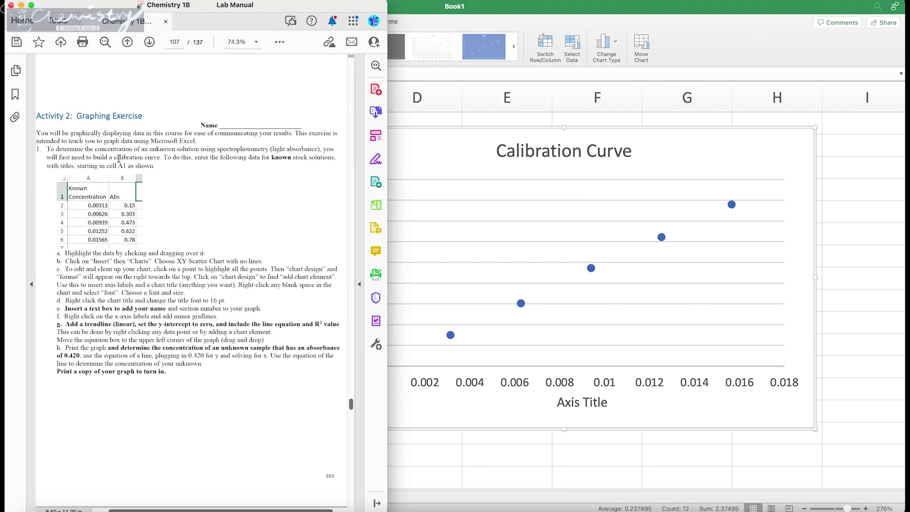
pyautogui.moveTo(93, 157); pyautogui.dragTo(161, 158)
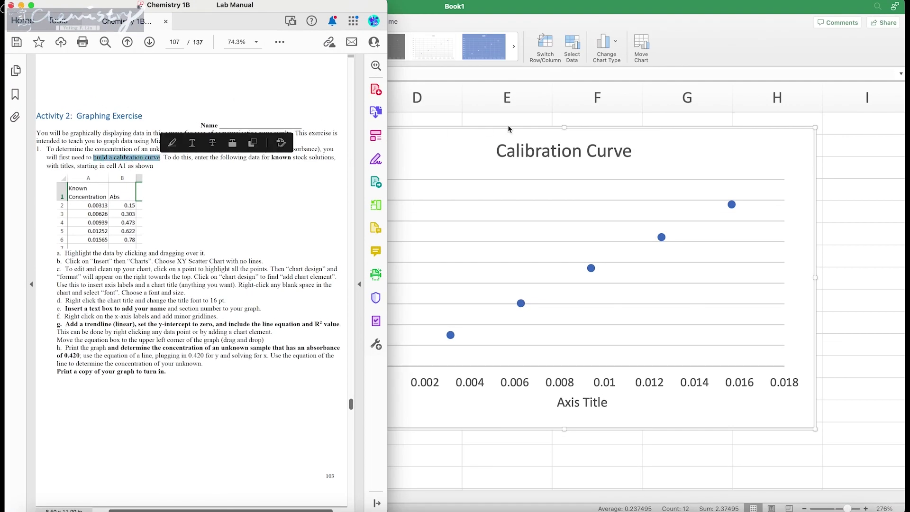
pyautogui.click(514, 144)
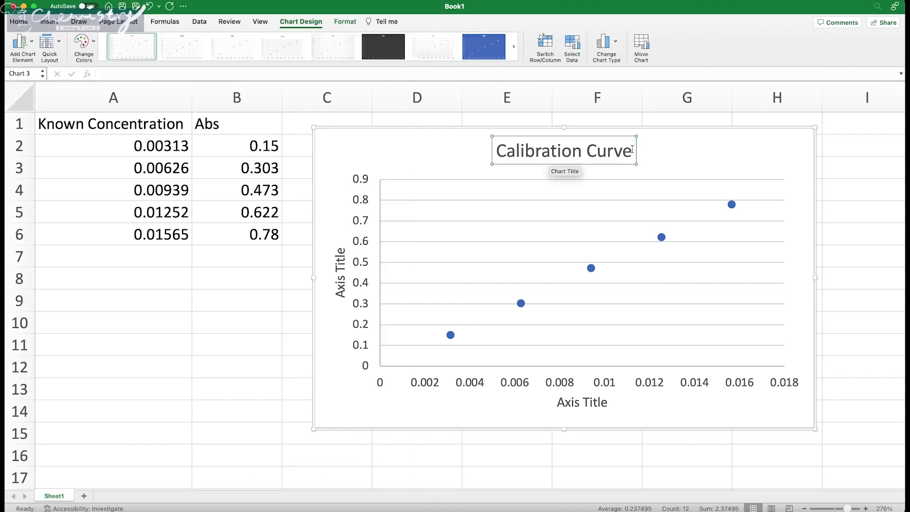
pyautogui.write('of _____')
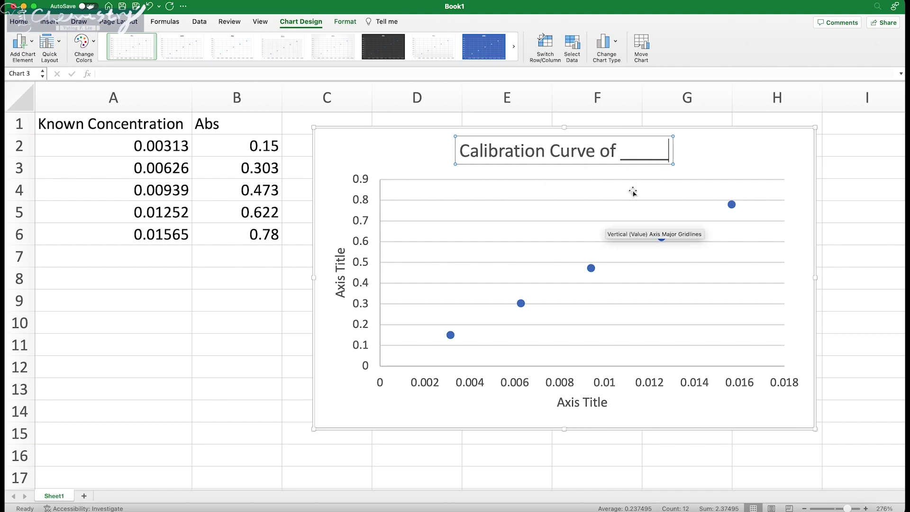
# Step: Remove the ' of _____' ending so the title reads 'Calibration Curve'
pyautogui.click(717, 151)
pyautogui.click(627, 153)
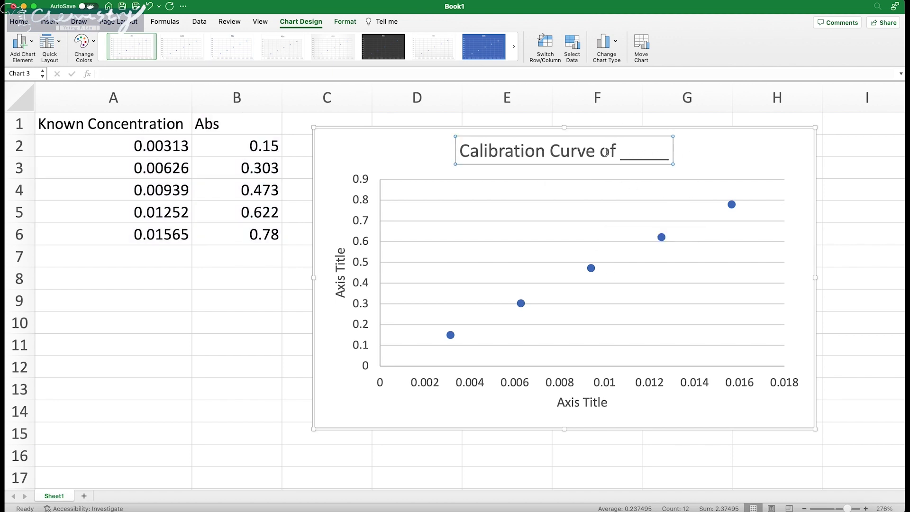
pyautogui.moveTo(606, 151); pyautogui.dragTo(660, 151)
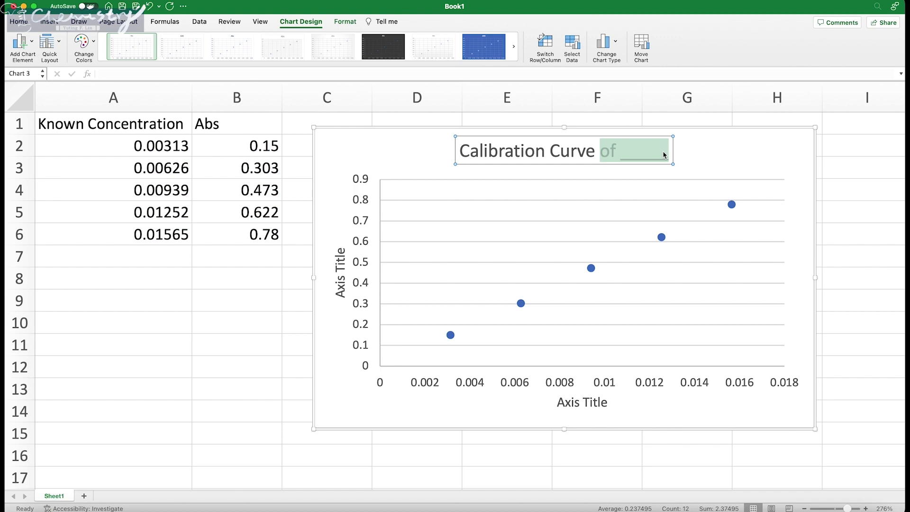
pyautogui.click(664, 152)
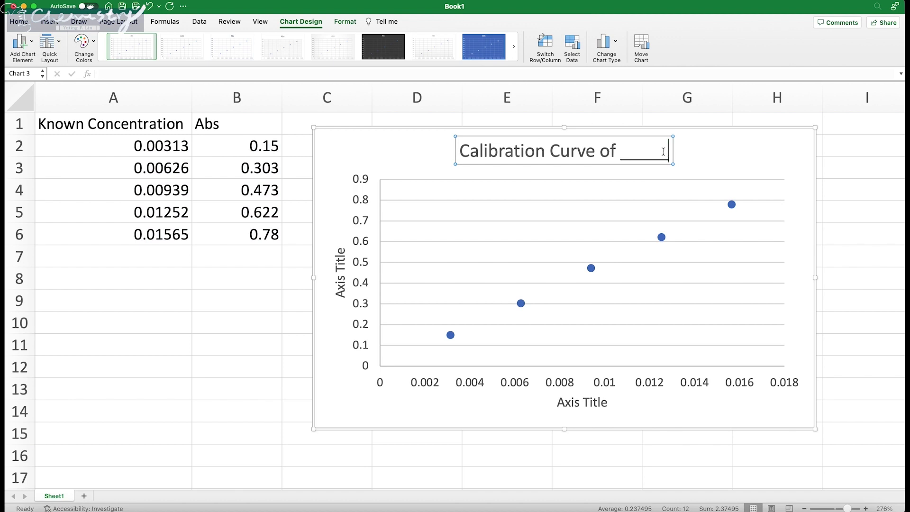
pyautogui.press('BackSpace')
pyautogui.press('BackSpace')
pyautogui.press('BackSpace')
pyautogui.press('BackSpace')
pyautogui.press('BackSpace')
pyautogui.press('BackSpace')
pyautogui.press('BackSpace')
pyautogui.press('BackSpace')
pyautogui.press('BackSpace')
pyautogui.press('BackSpace')
pyautogui.press('BackSpace')
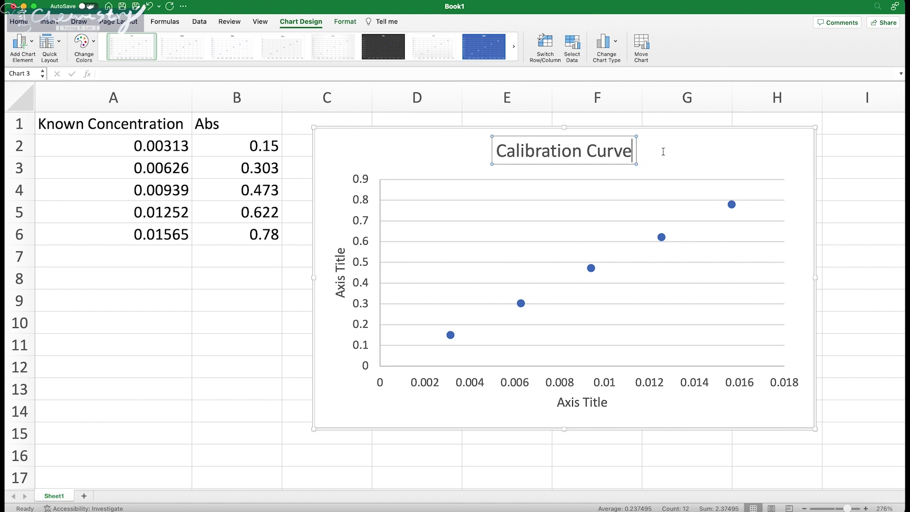
pyautogui.write('e')
pyautogui.click(341, 286)
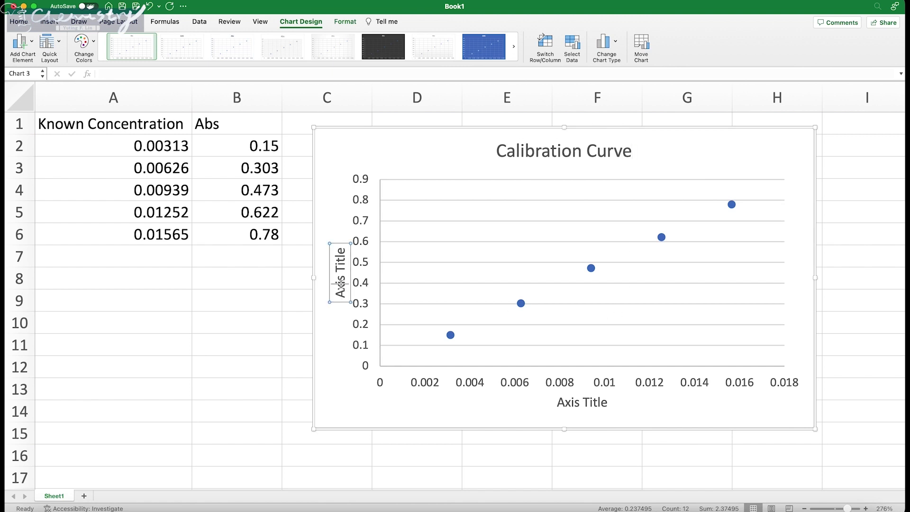
pyautogui.tripleClick(341, 282)
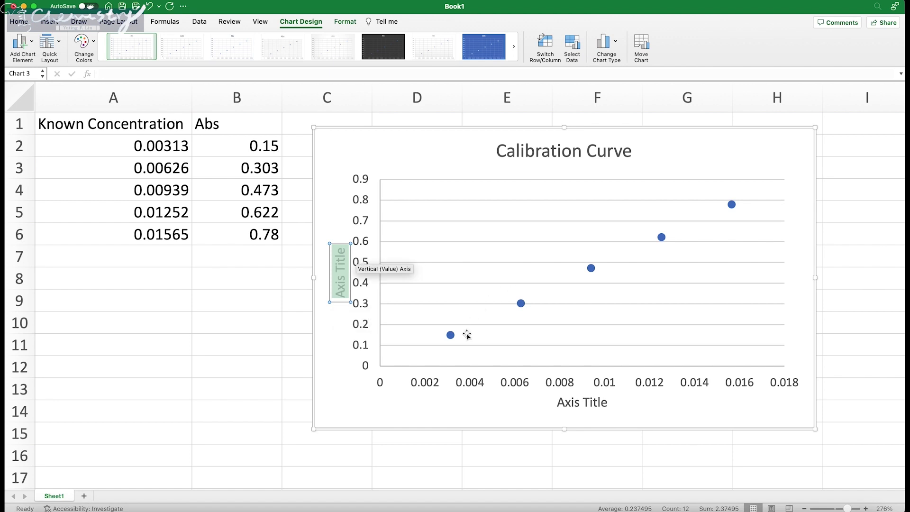
pyautogui.click(368, 372)
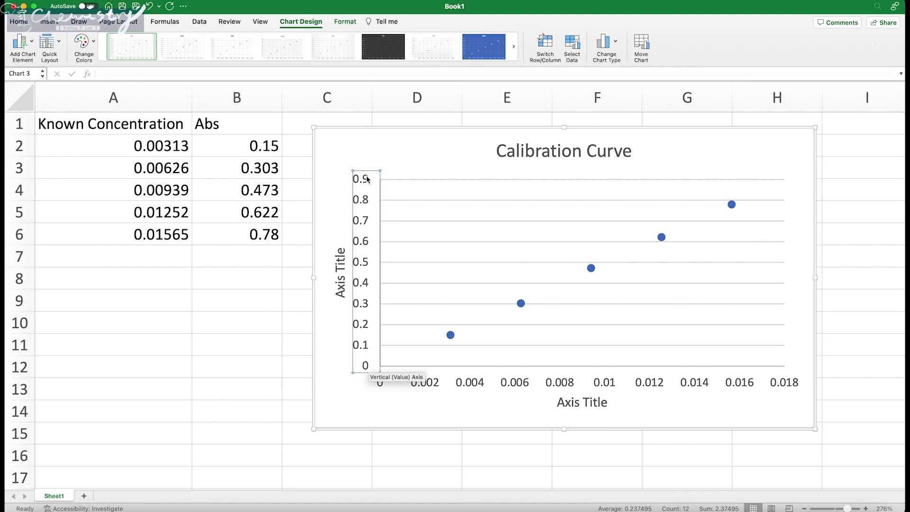
pyautogui.click(387, 382)
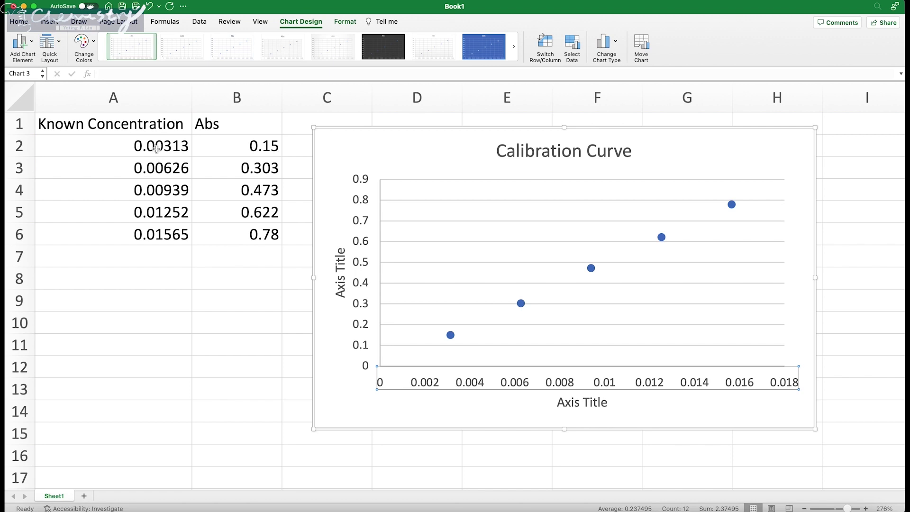
pyautogui.moveTo(156, 148); pyautogui.dragTo(159, 234)
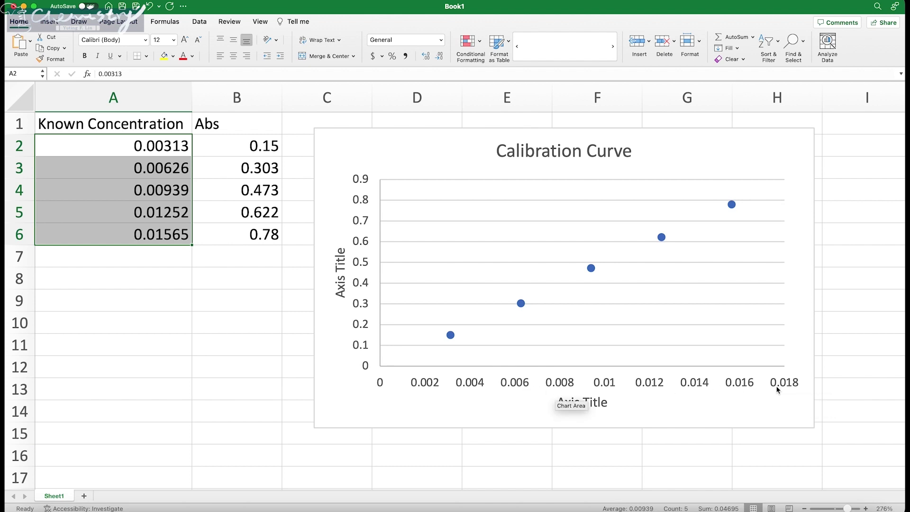
pyautogui.click(368, 369)
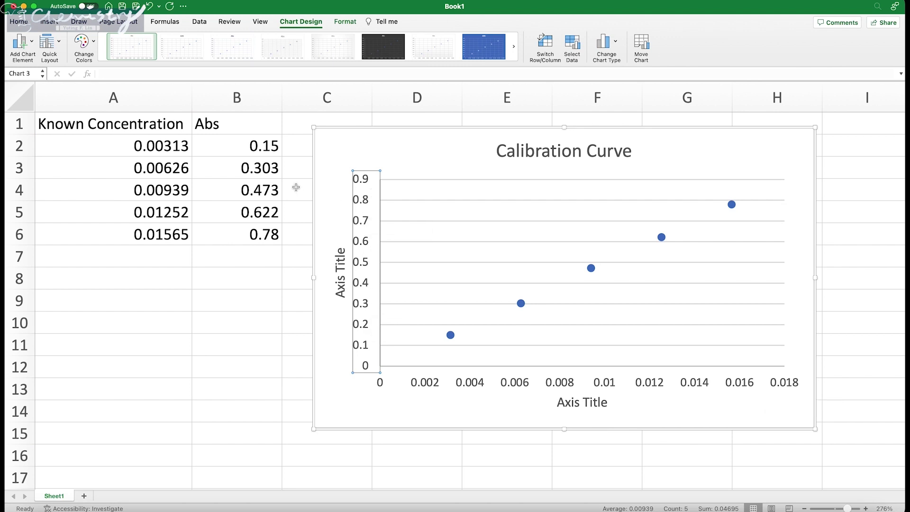
pyautogui.click(451, 336)
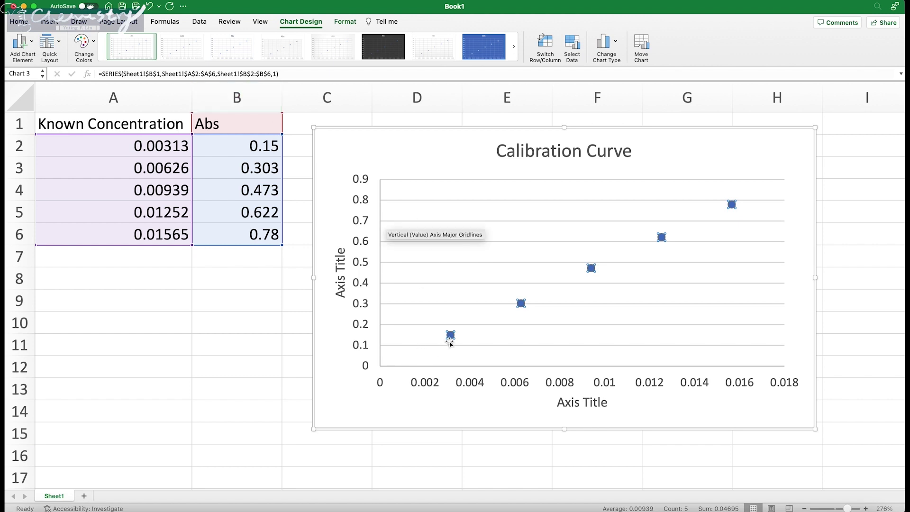
# Step: Replace the placeholder axis titles with 'Absorbance' (vertical) and 'Concentration (M)' (horizontal)
pyautogui.click(339, 289)
pyautogui.tripleClick(341, 287)
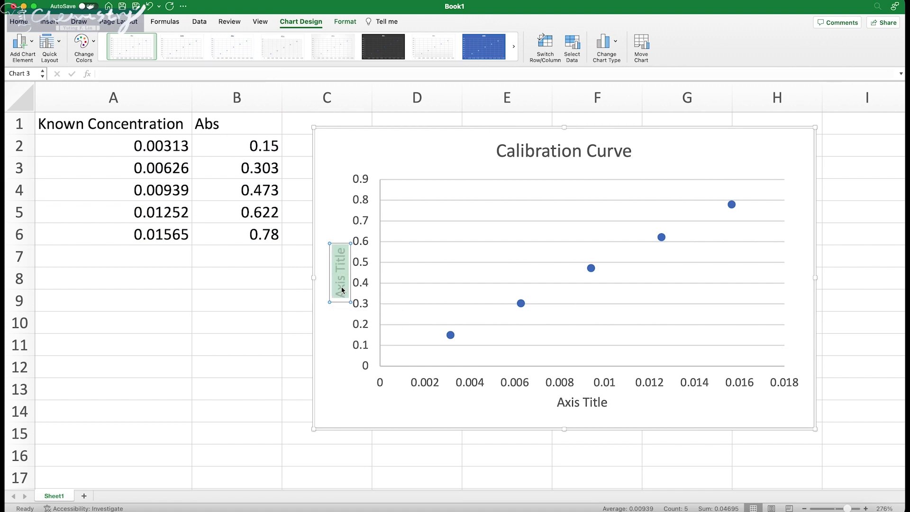
pyautogui.write('Ab')
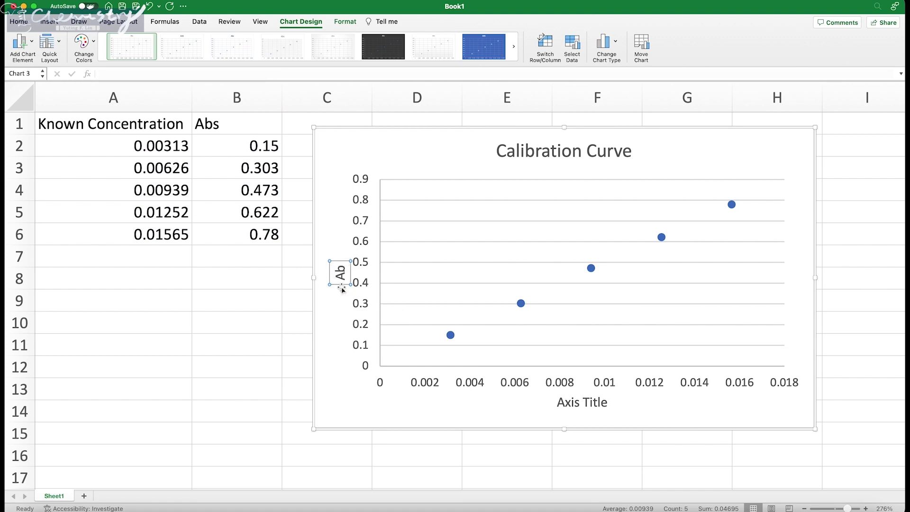
pyautogui.write('sorbance')
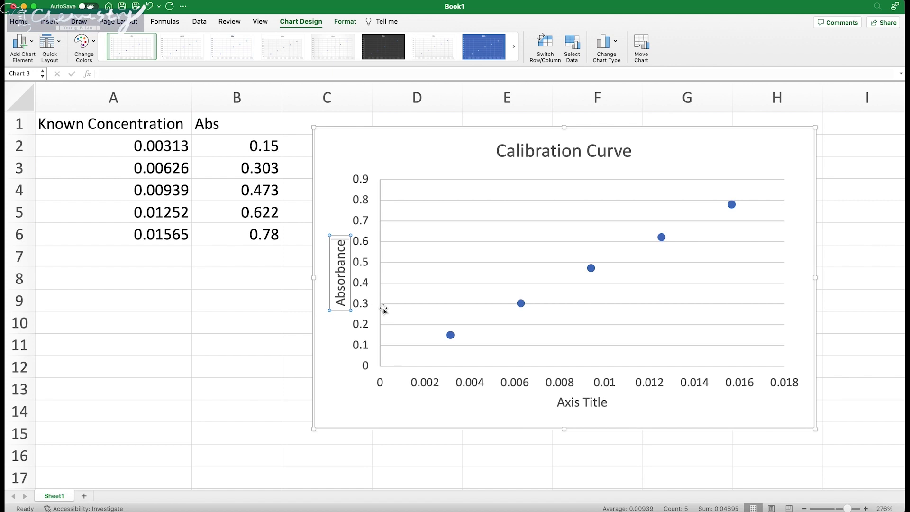
pyautogui.click(583, 404)
pyautogui.doubleClick(580, 404)
pyautogui.tripleClick(579, 405)
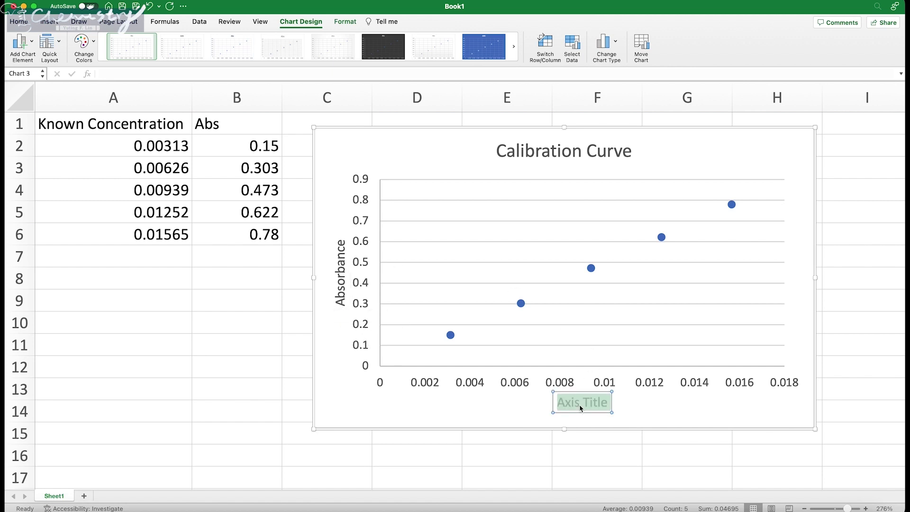
pyautogui.write('Concentration (')
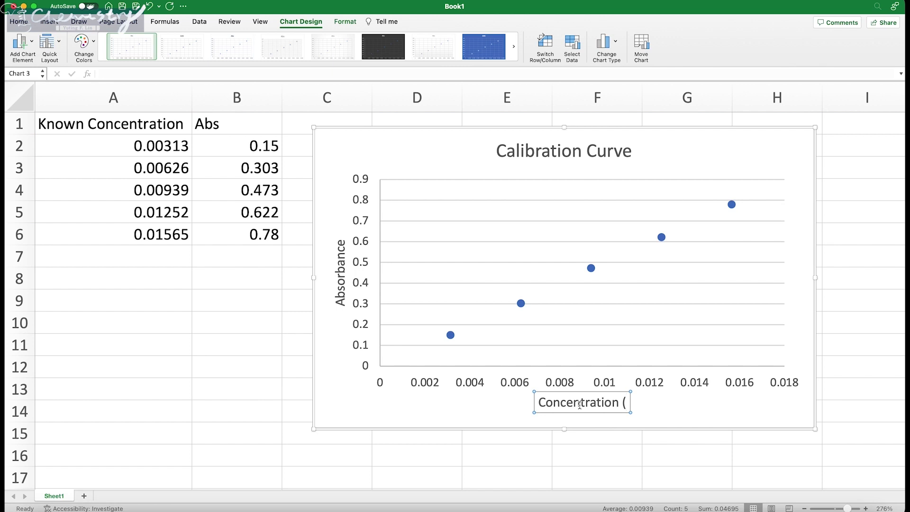
pyautogui.write('M)')
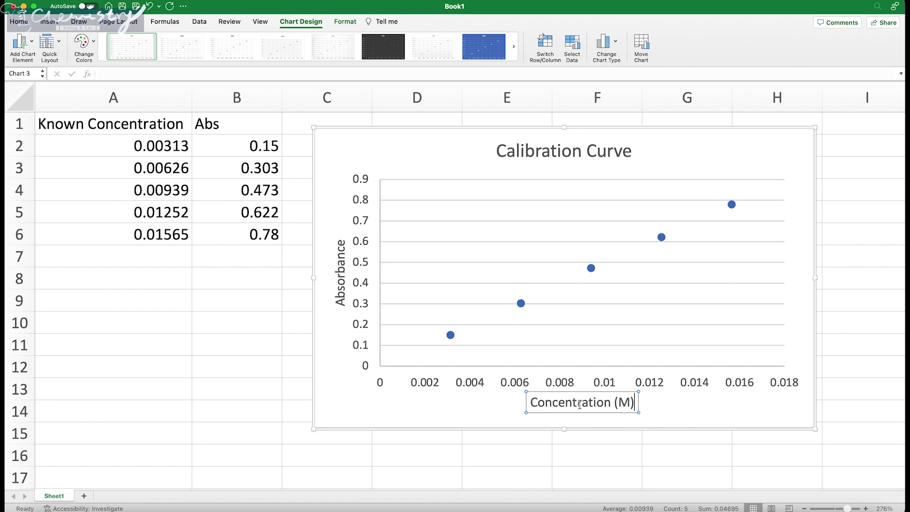
pyautogui.click(649, 400)
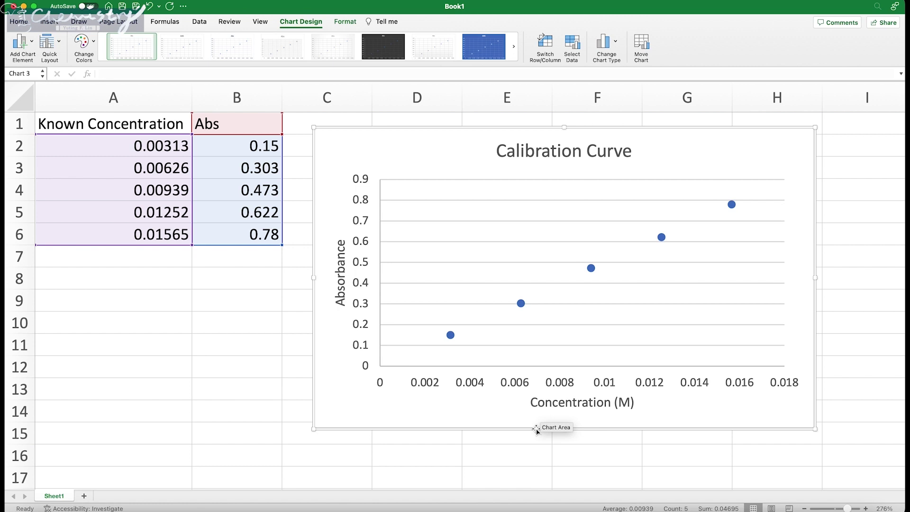
# Step: Open the Format Axis settings for the horizontal concentration axis
pyautogui.click(522, 389)
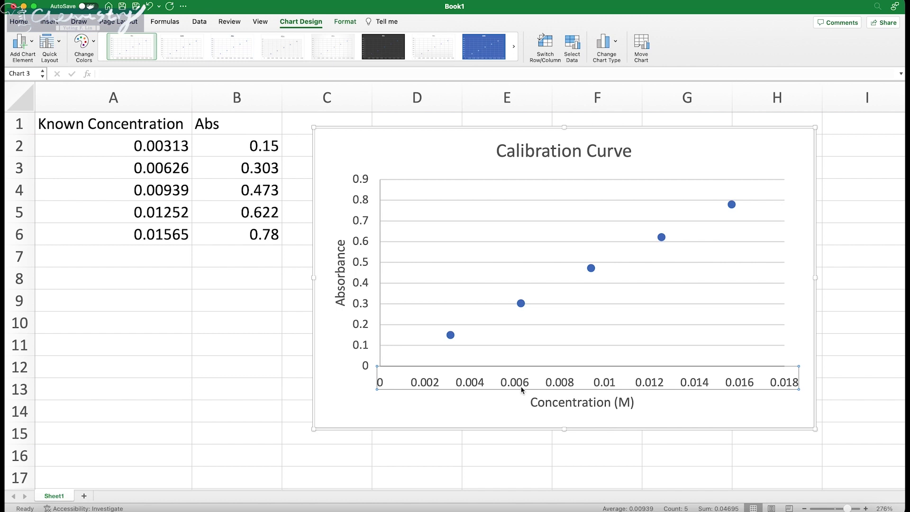
pyautogui.rightClick(480, 382)
pyautogui.click(459, 409)
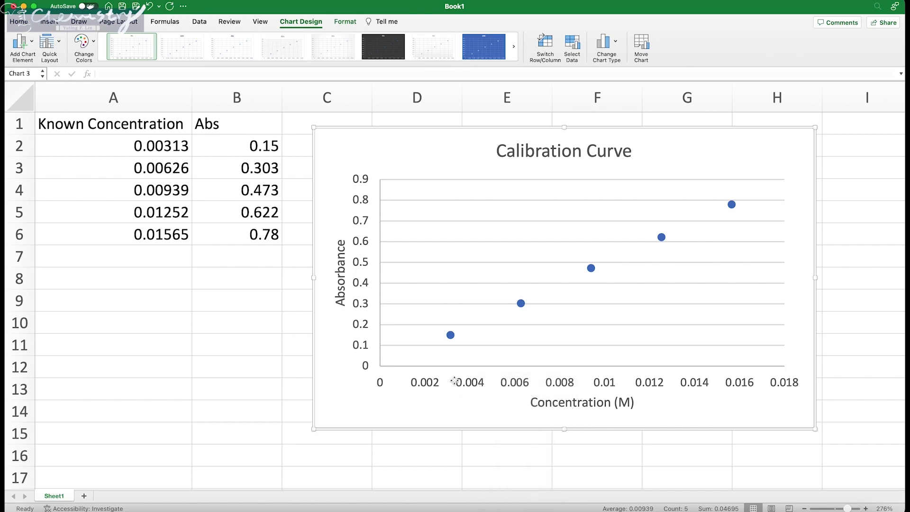
pyautogui.click(458, 385)
pyautogui.rightClick(460, 385)
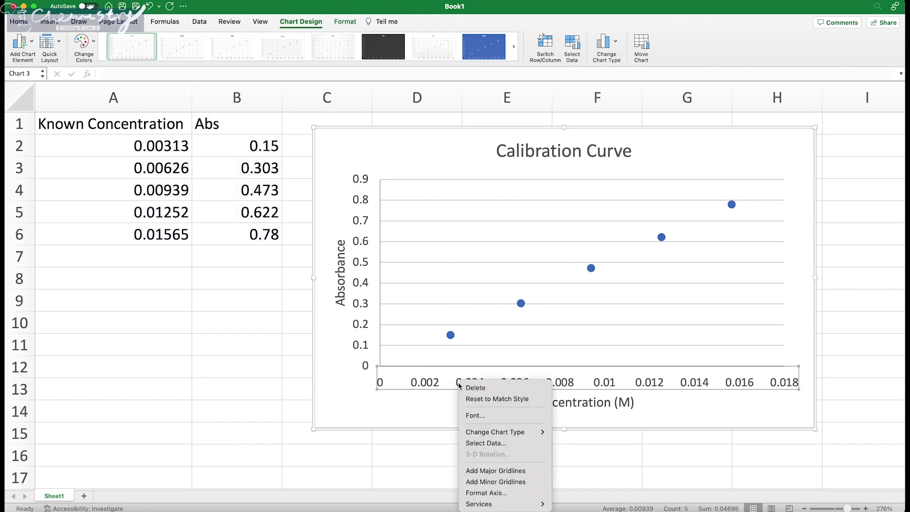
pyautogui.click(515, 493)
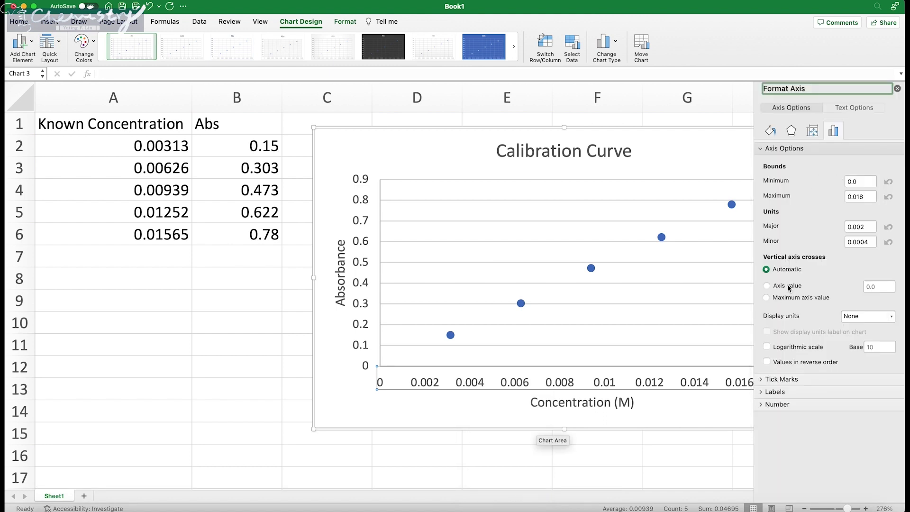
# Step: Set the axis number format to Number with 3 decimal places
pyautogui.click(763, 148)
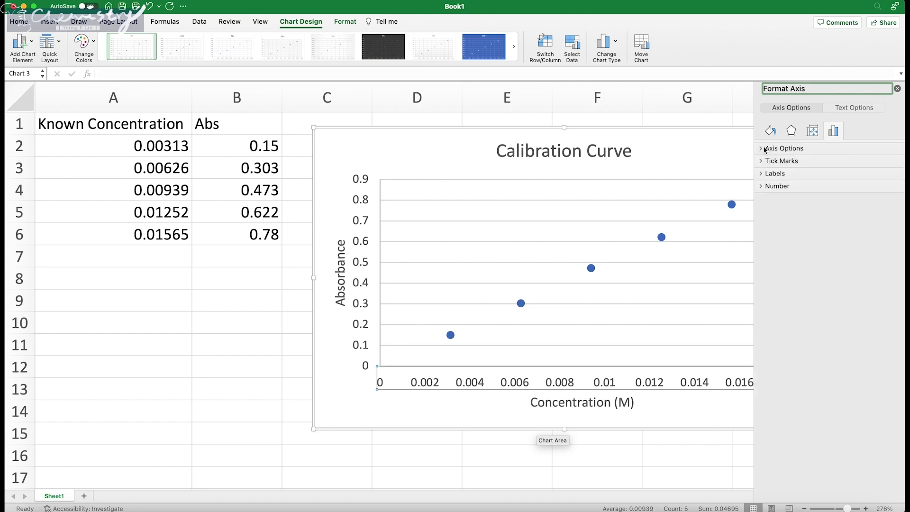
pyautogui.click(762, 149)
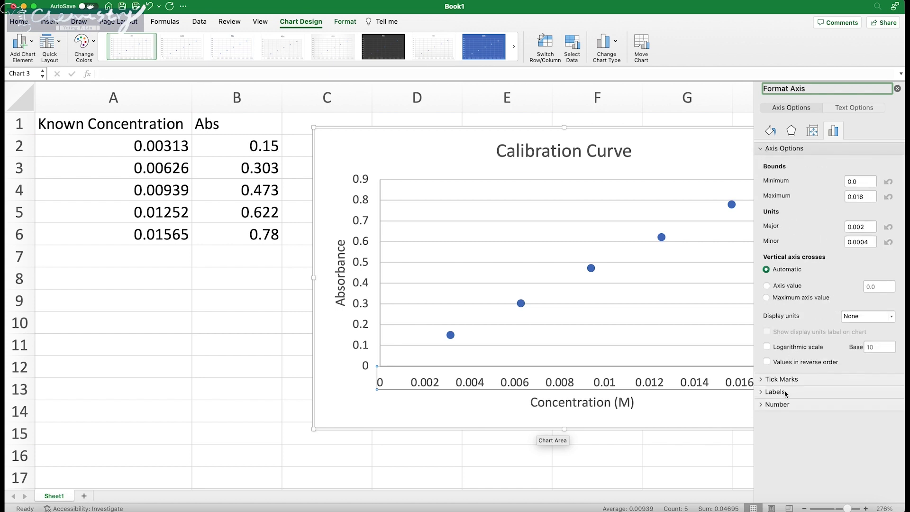
pyautogui.click(773, 149)
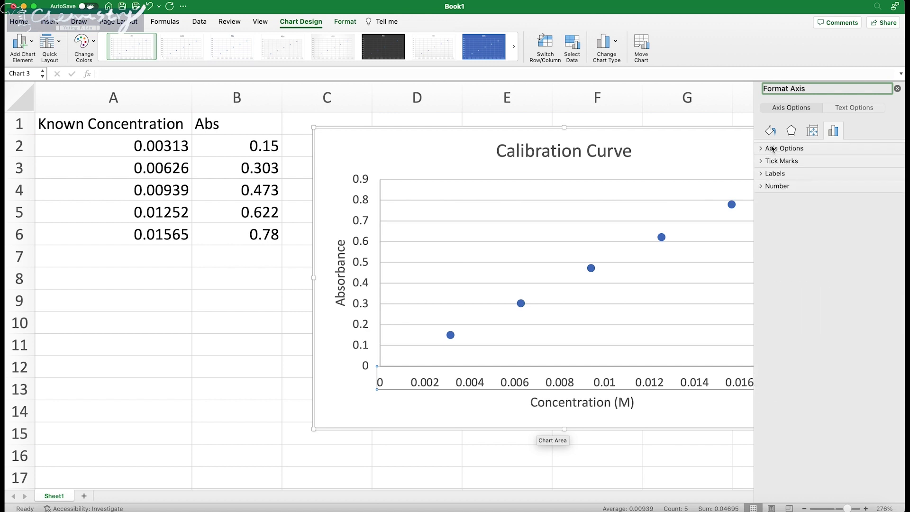
pyautogui.click(772, 187)
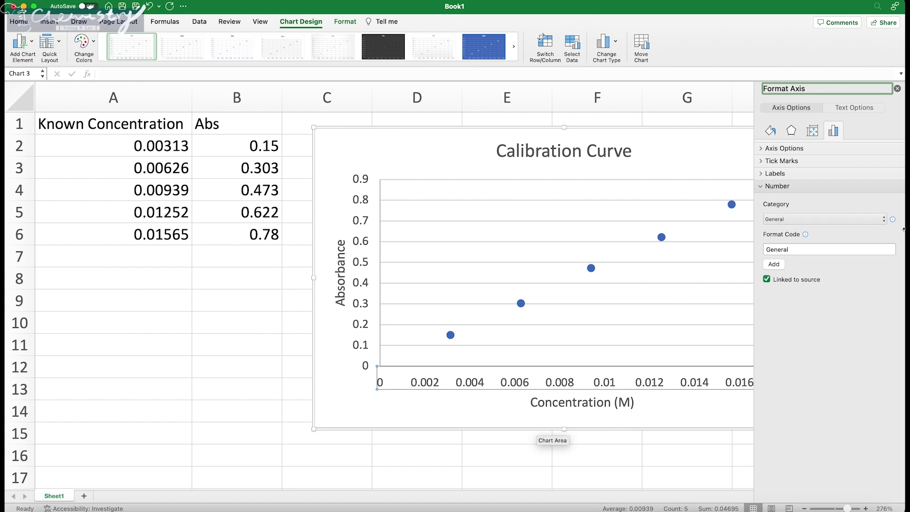
pyautogui.click(874, 219)
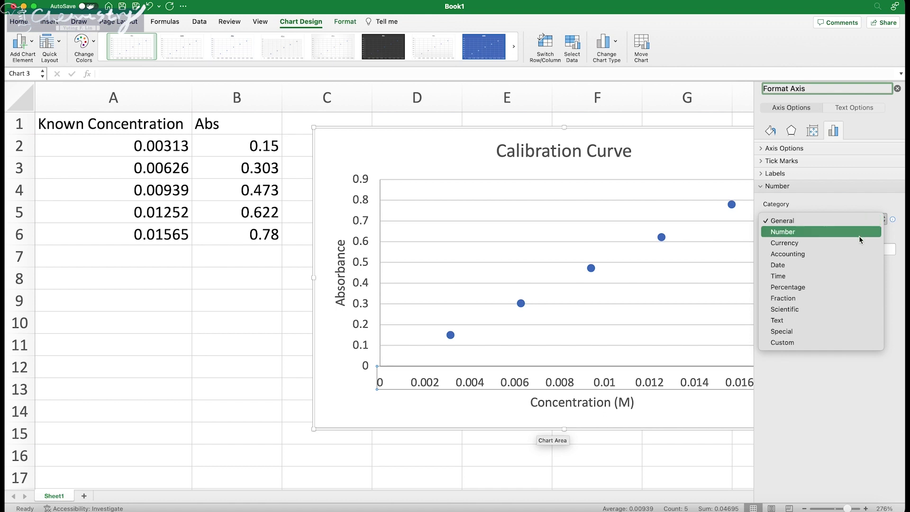
pyautogui.click(859, 235)
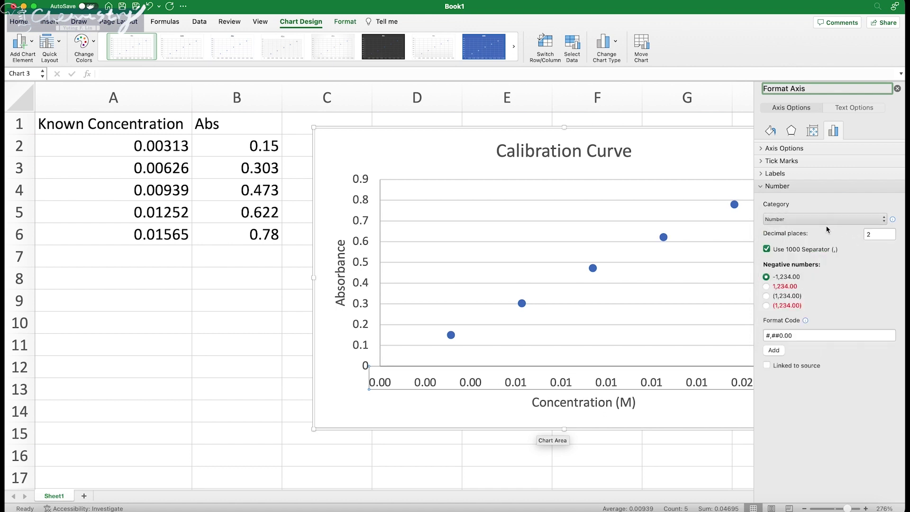
pyautogui.click(876, 234)
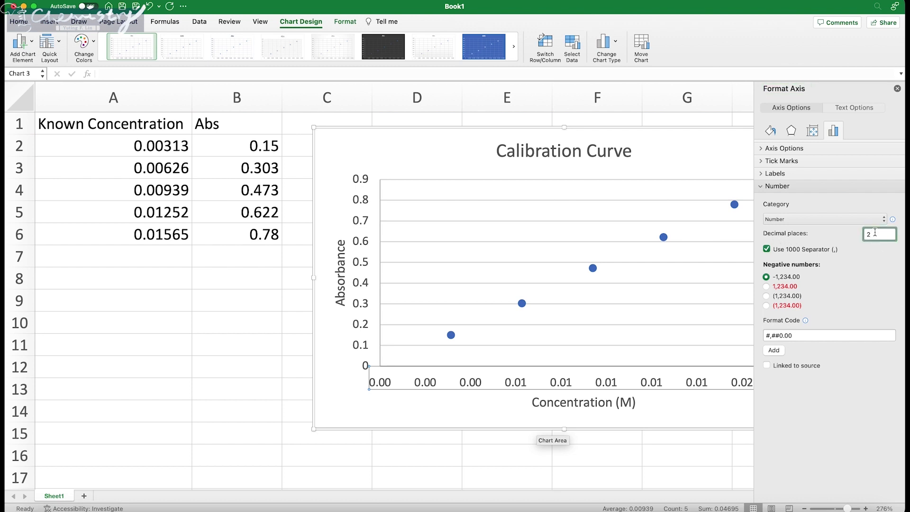
pyautogui.press('BackSpace')
pyautogui.press('Return')
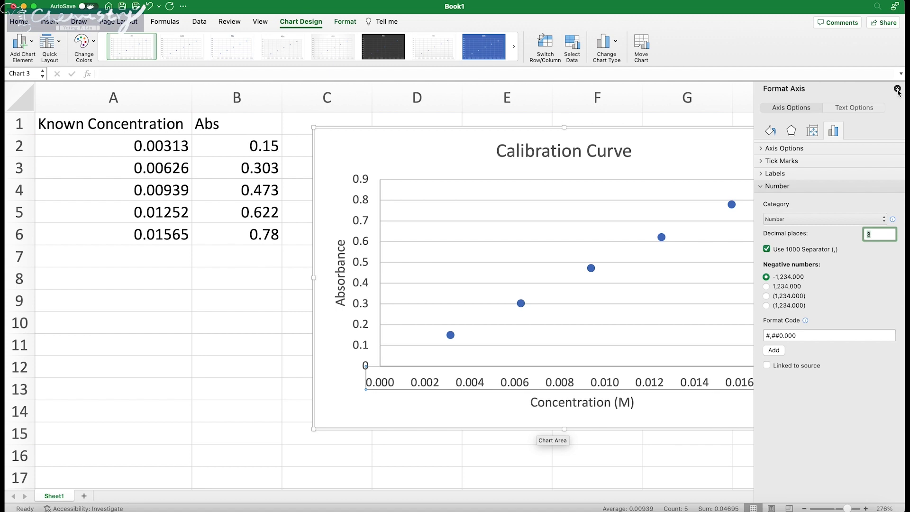
# Step: Close the Format Axis pane and add minor gridlines along the concentration axis
pyautogui.click(897, 89)
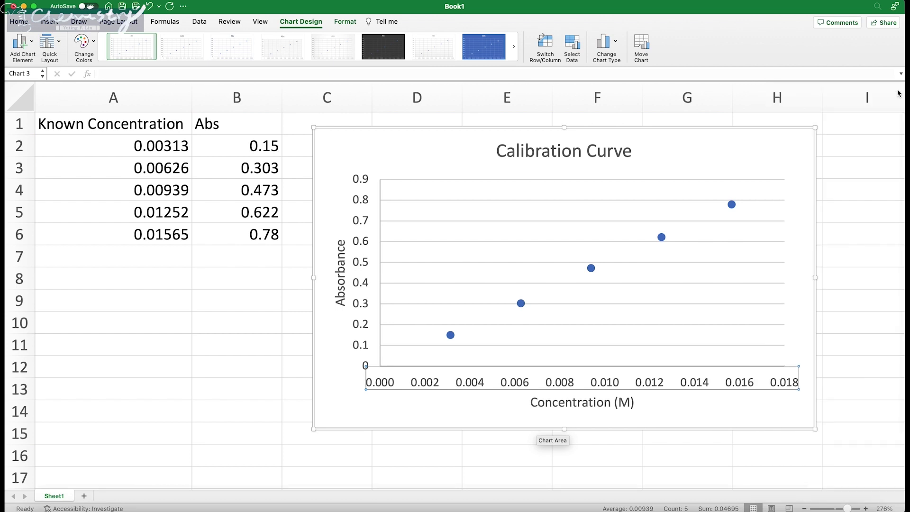
pyautogui.rightClick(526, 385)
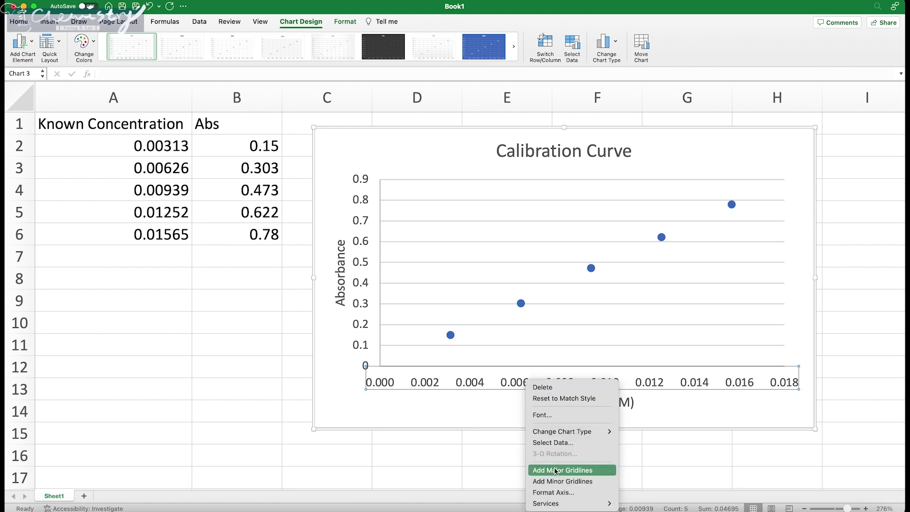
pyautogui.click(513, 377)
pyautogui.click(472, 408)
pyautogui.click(468, 383)
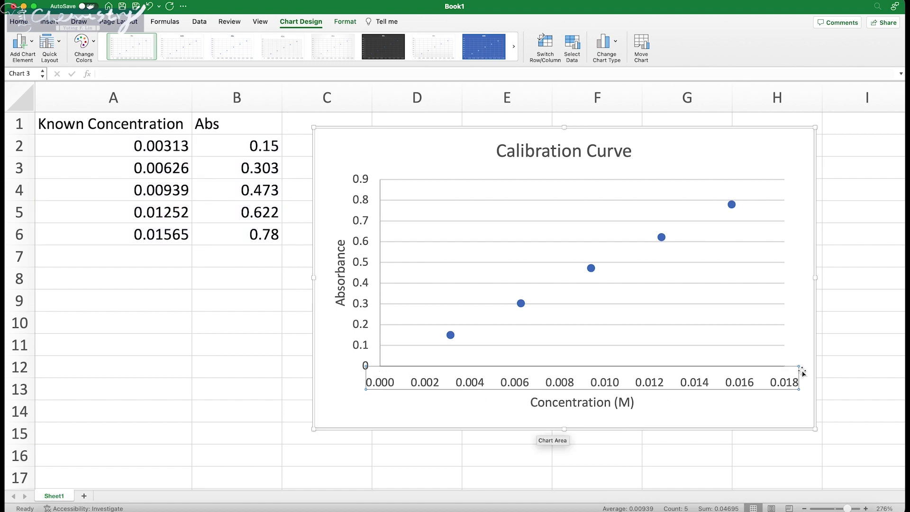
pyautogui.rightClick(543, 380)
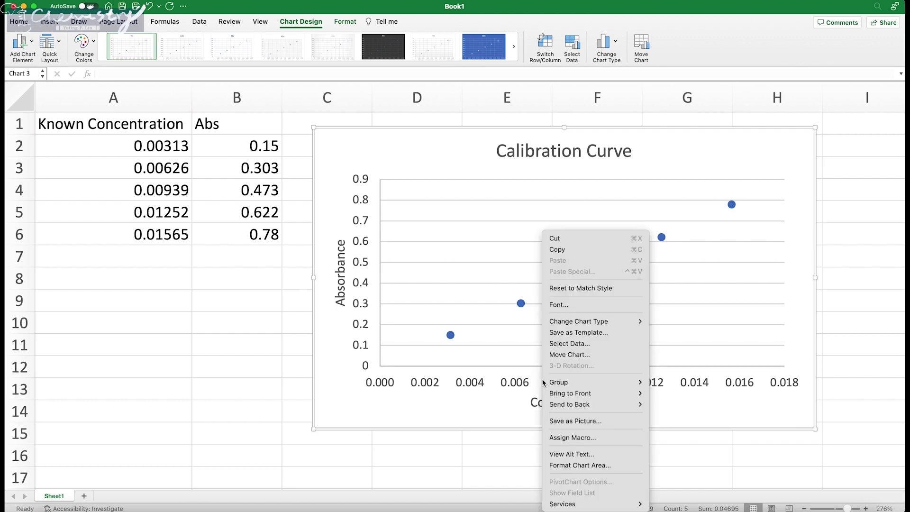
pyautogui.click(519, 384)
pyautogui.rightClick(519, 384)
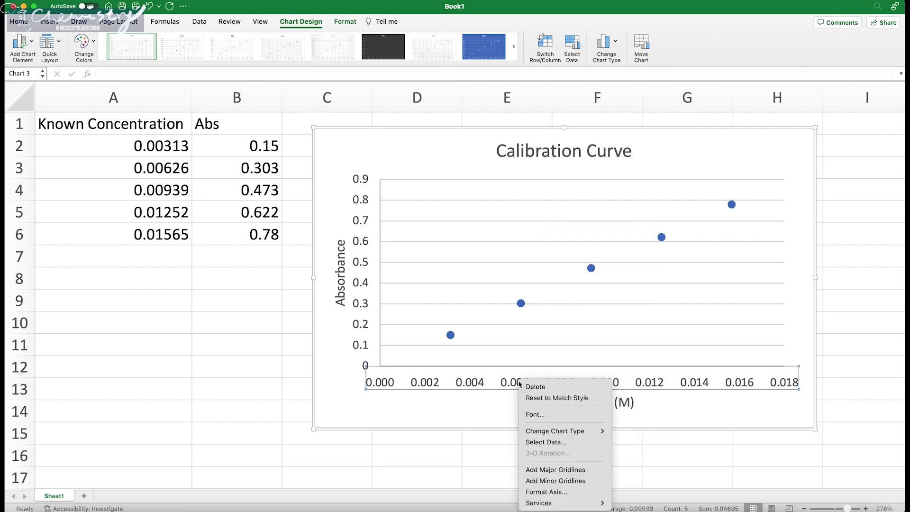
pyautogui.click(551, 482)
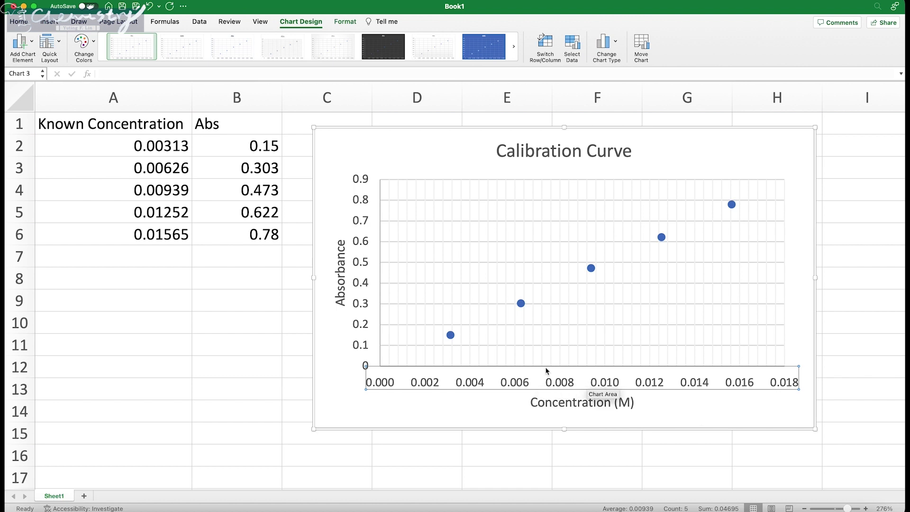
pyautogui.click(678, 403)
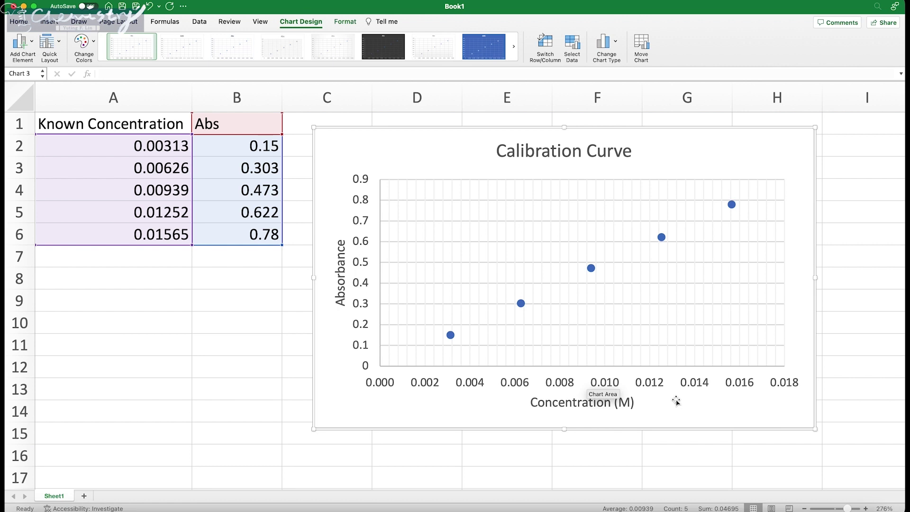
pyautogui.click(644, 388)
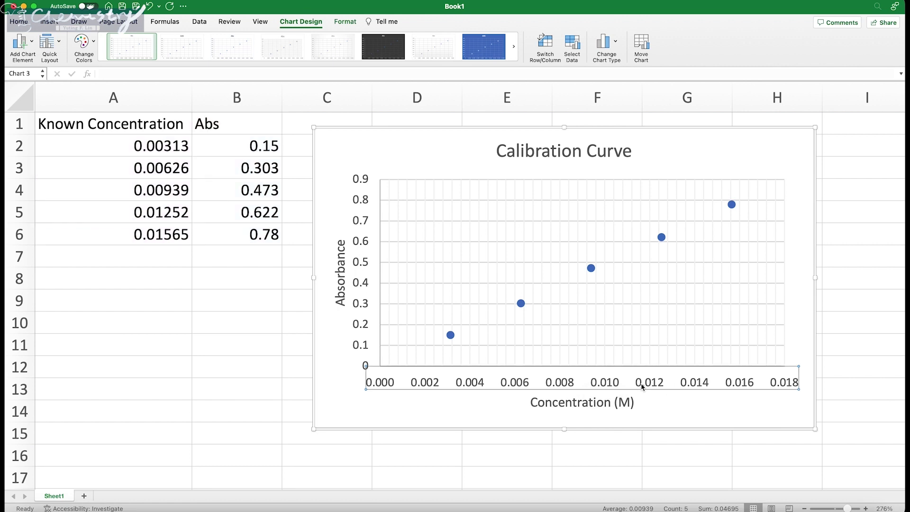
# Step: Reposition the chart beside the table so the column A values stay visible
pyautogui.rightClick(642, 387)
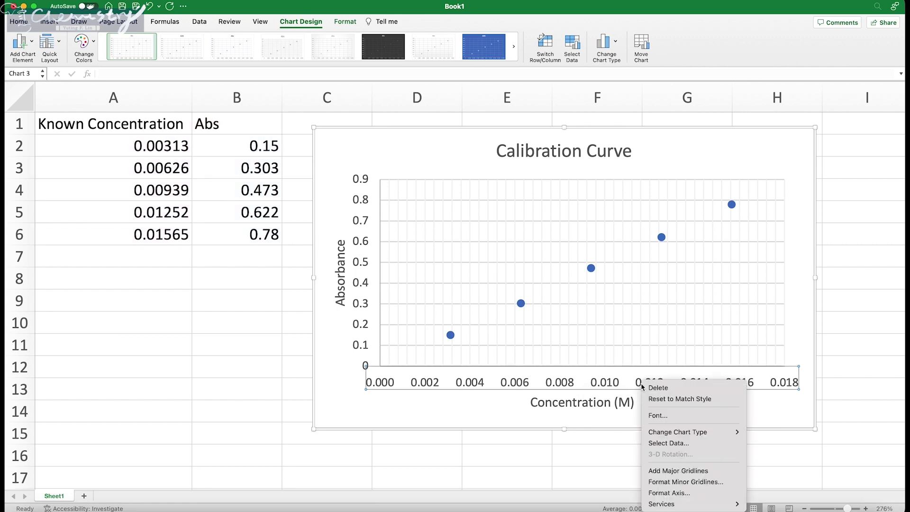
pyautogui.click(673, 493)
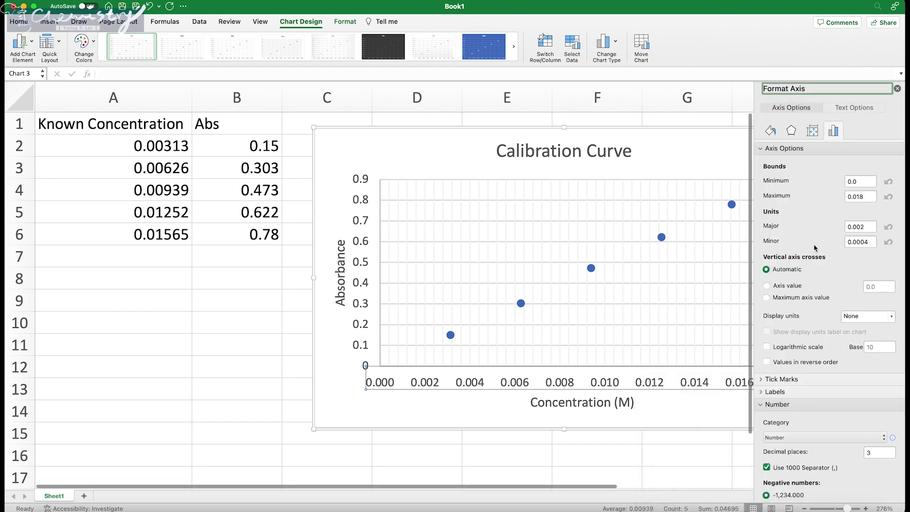
pyautogui.moveTo(690, 129); pyautogui.dragTo(556, 138)
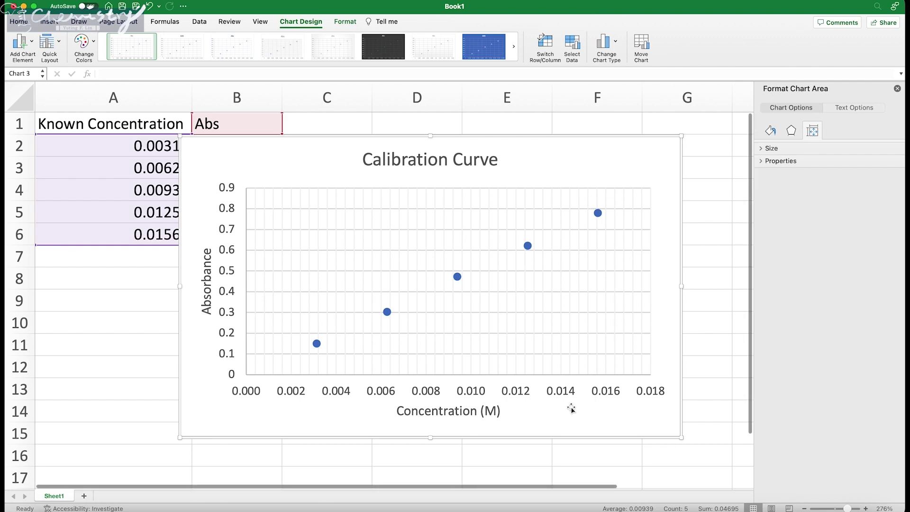
pyautogui.click(561, 397)
pyautogui.rightClick(562, 397)
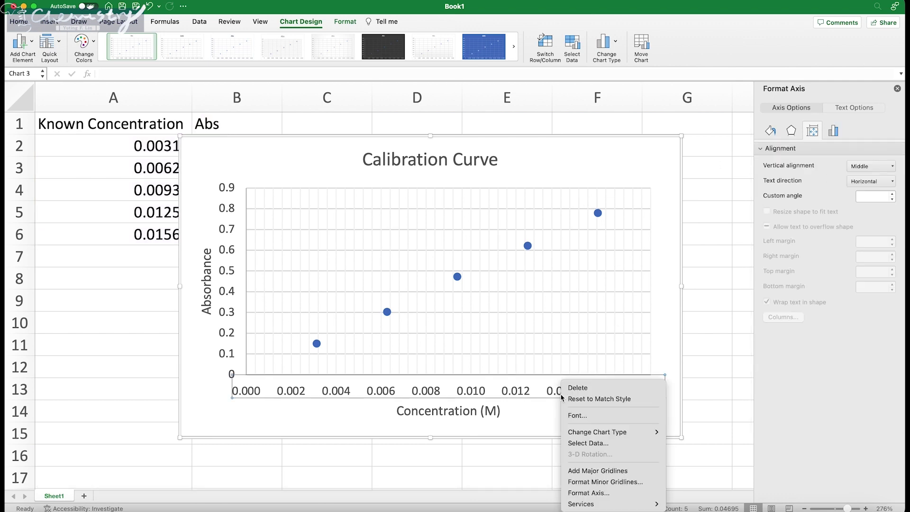
pyautogui.click(596, 493)
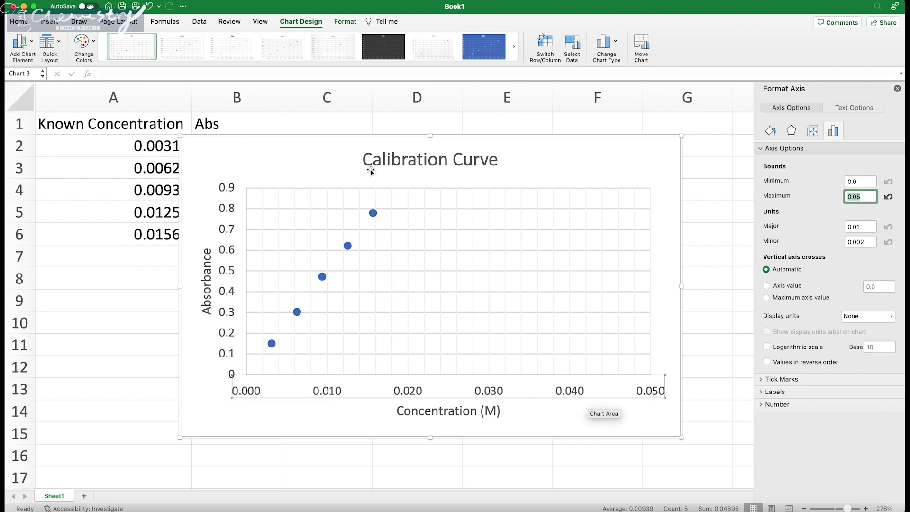
pyautogui.moveTo(334, 147); pyautogui.dragTo(373, 160)
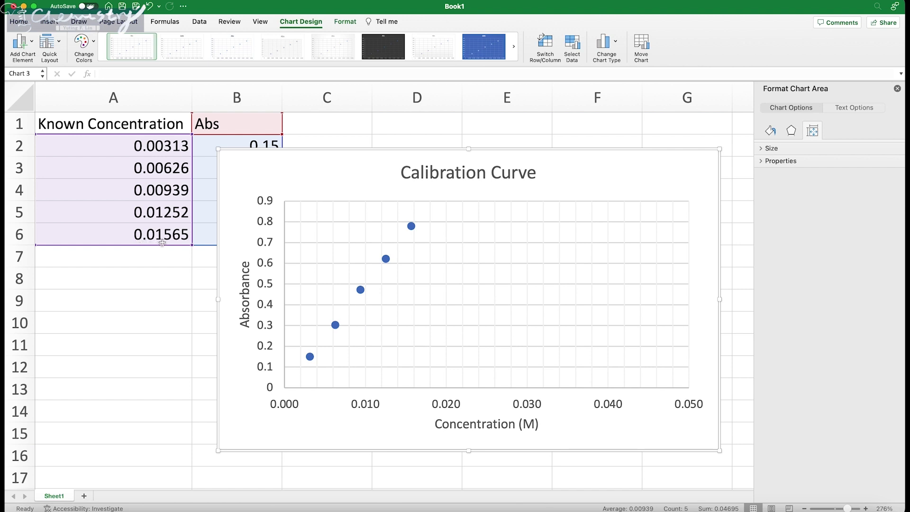
# Step: Set the concentration axis Bounds Maximum to 0.018 and close the formatting pane
pyautogui.click(524, 407)
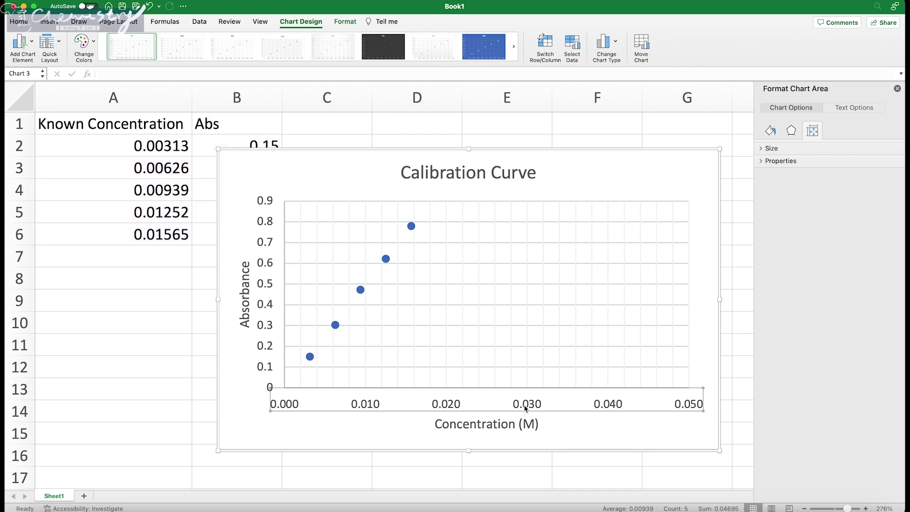
pyautogui.rightClick(526, 408)
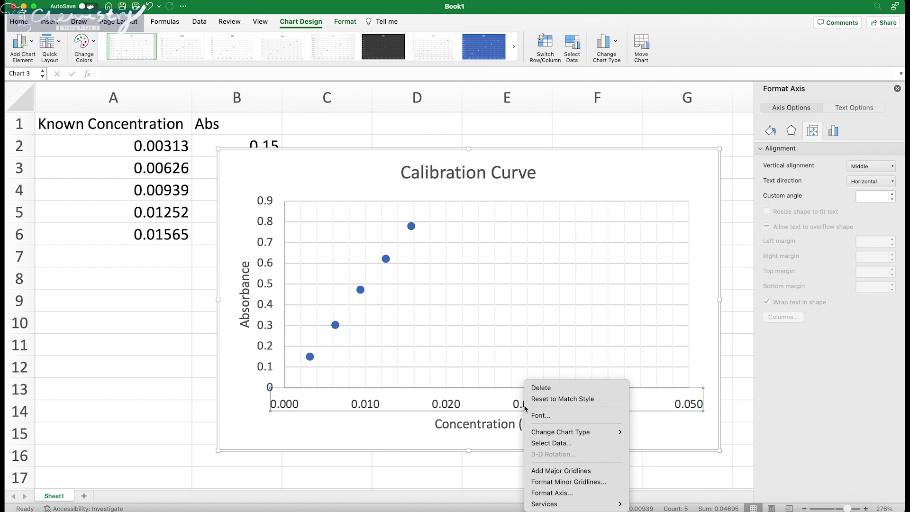
pyautogui.click(556, 494)
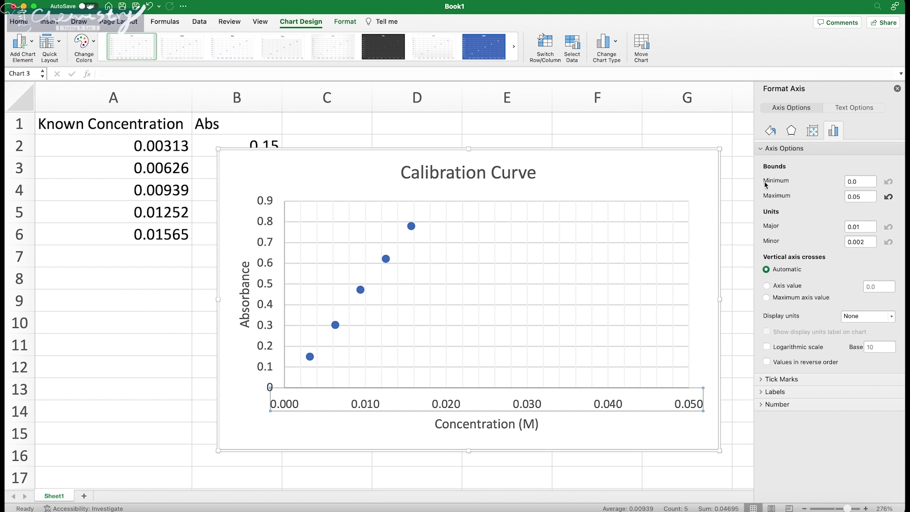
pyautogui.click(872, 198)
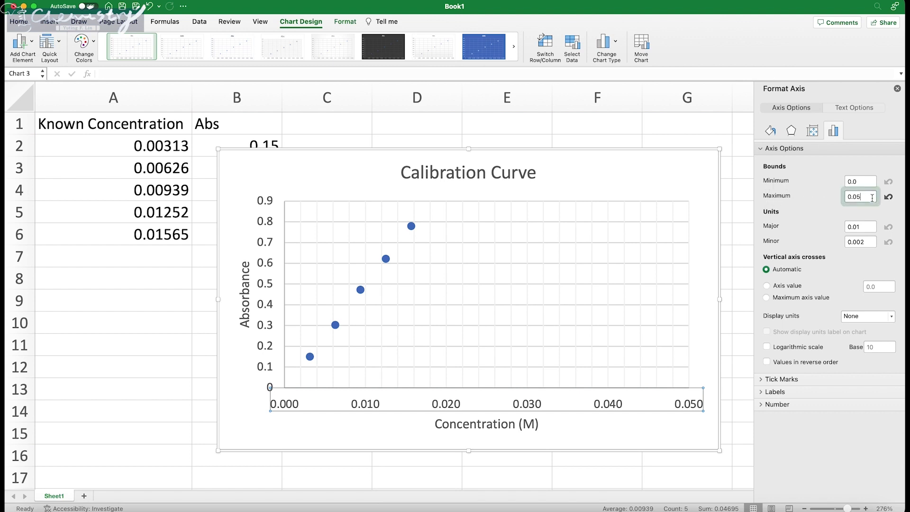
pyautogui.press('BackSpace')
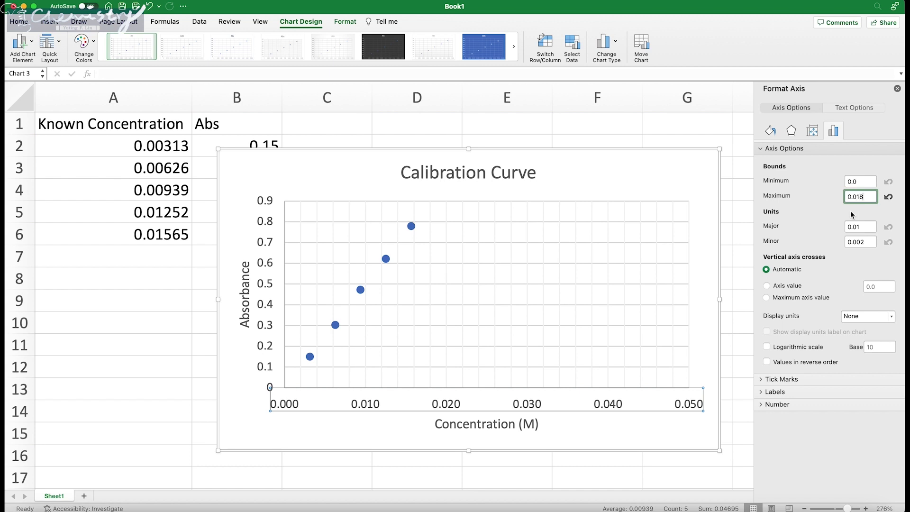
pyautogui.press('Return')
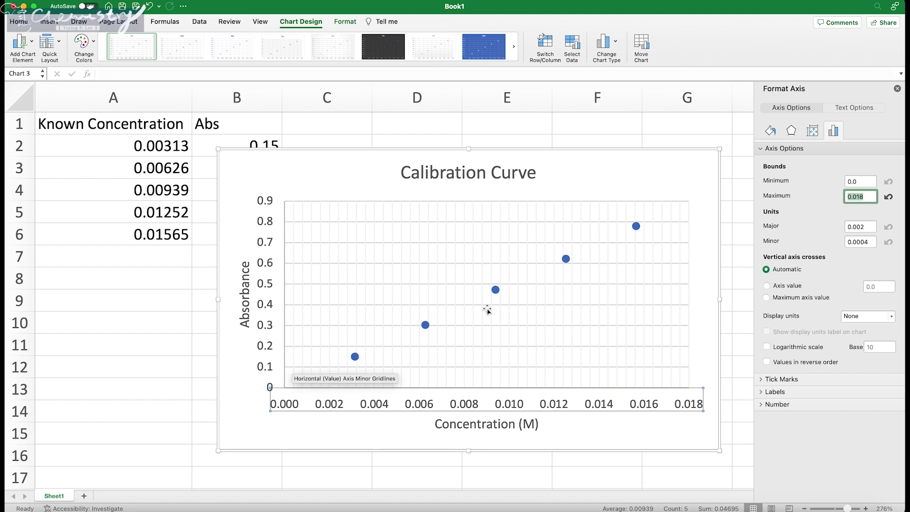
pyautogui.click(896, 90)
# Step: Move the chart slightly up and right and set the Calibration Curve title to 16-point font
pyautogui.moveTo(668, 155); pyautogui.dragTo(756, 144)
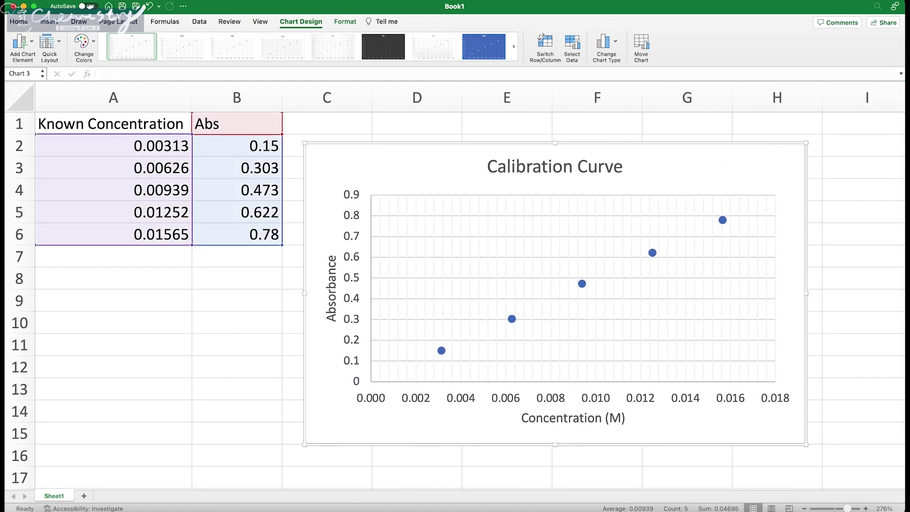
pyautogui.click(534, 173)
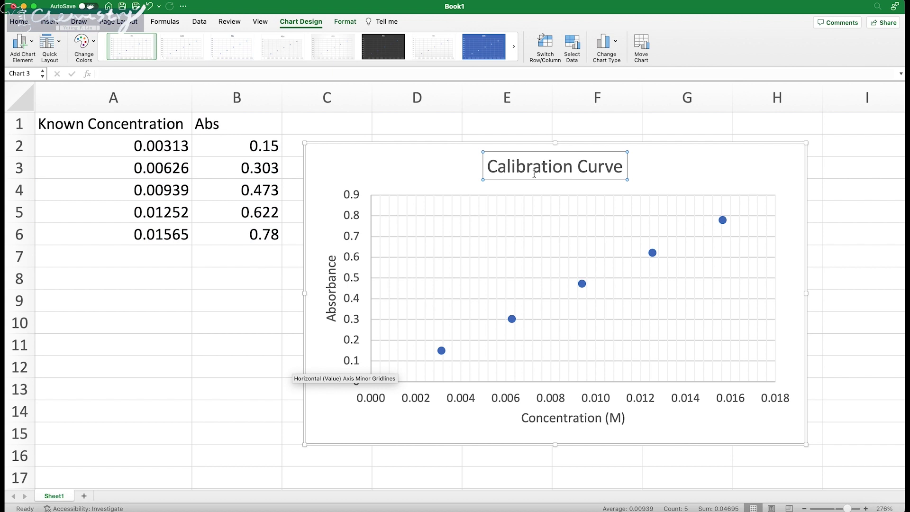
pyautogui.tripleClick(534, 170)
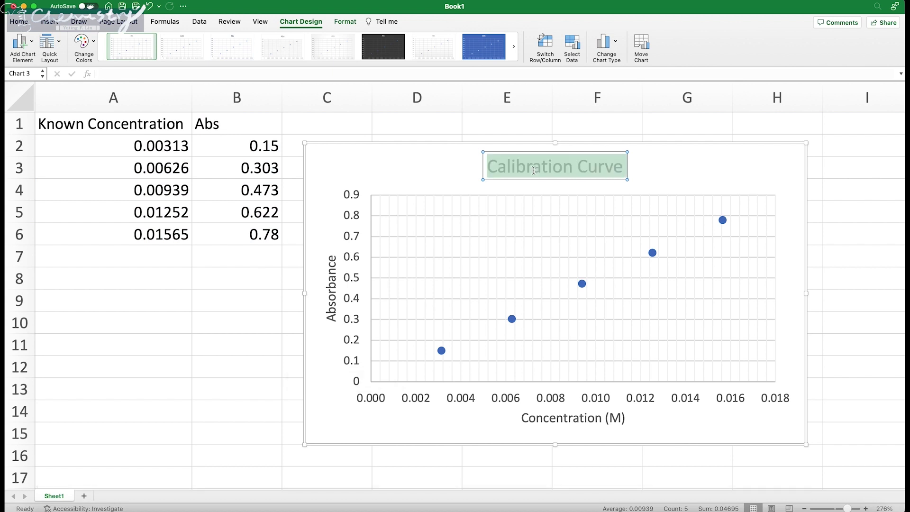
pyautogui.click(574, 152)
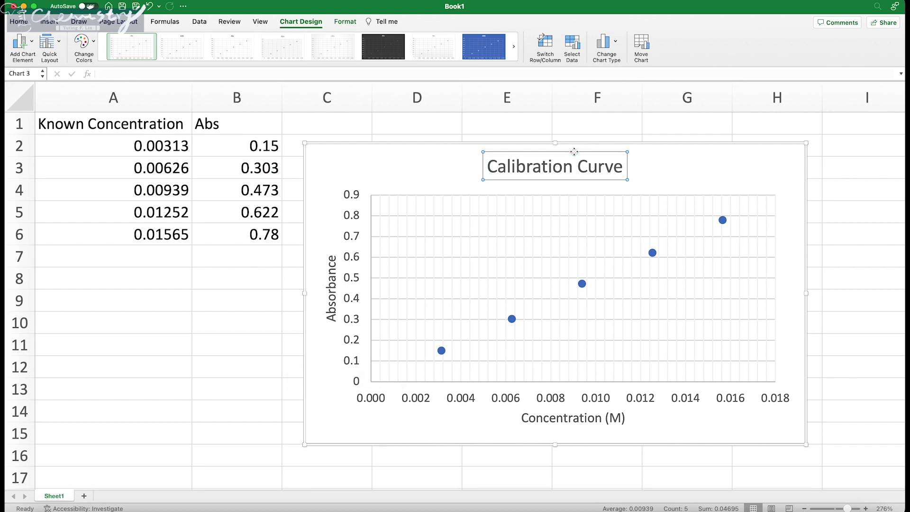
pyautogui.click(19, 21)
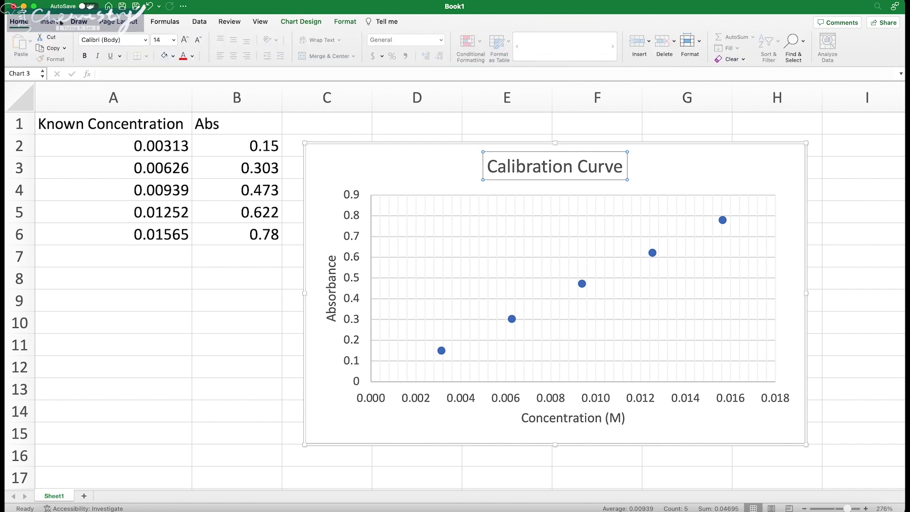
pyautogui.click(174, 40)
pyautogui.click(167, 130)
pyautogui.tripleClick(514, 166)
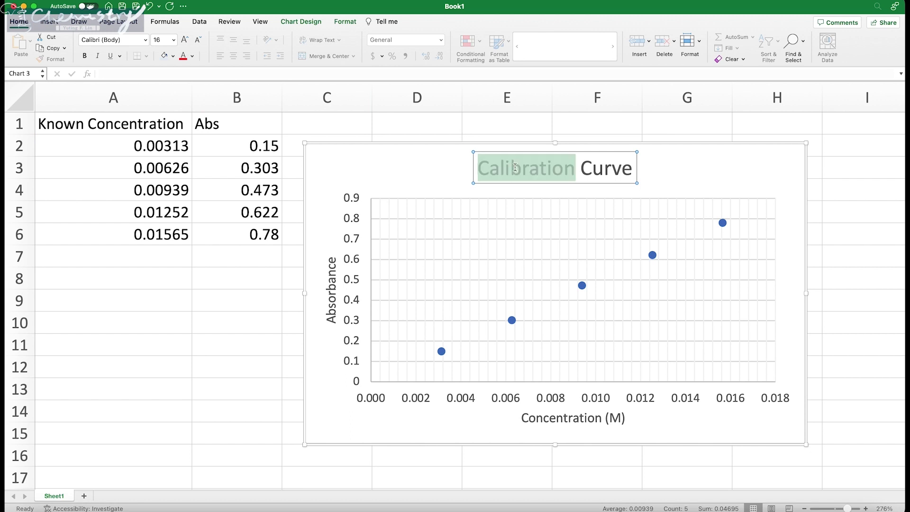
pyautogui.click(423, 168)
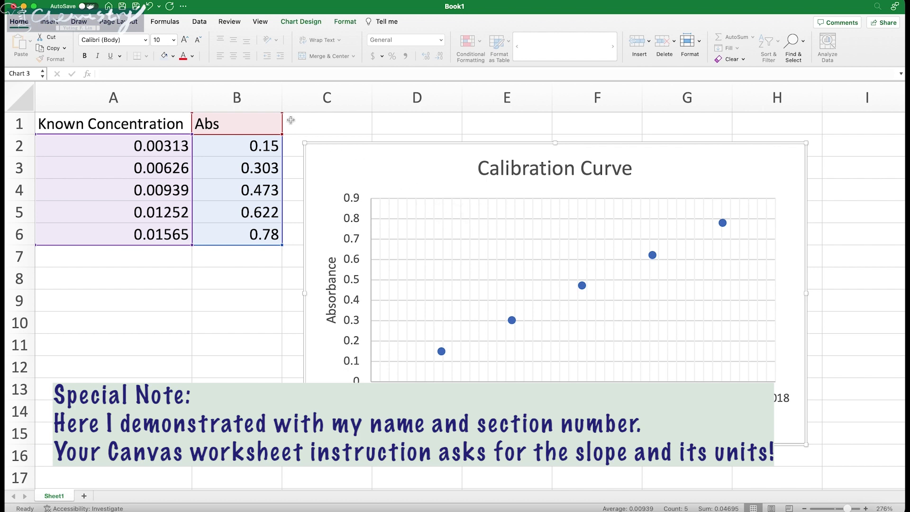
# Step: Place a first text box inside the chart, nudge it up, then reselect the chart
pyautogui.click(46, 22)
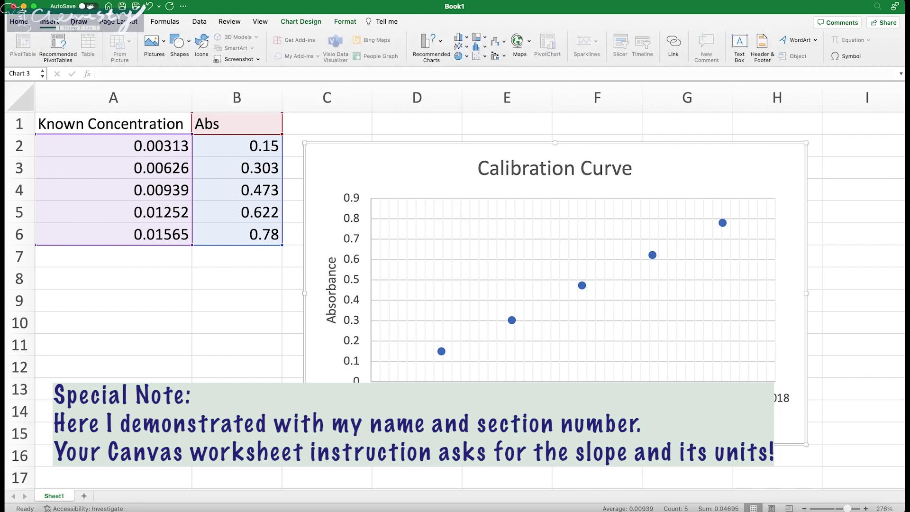
pyautogui.click(178, 44)
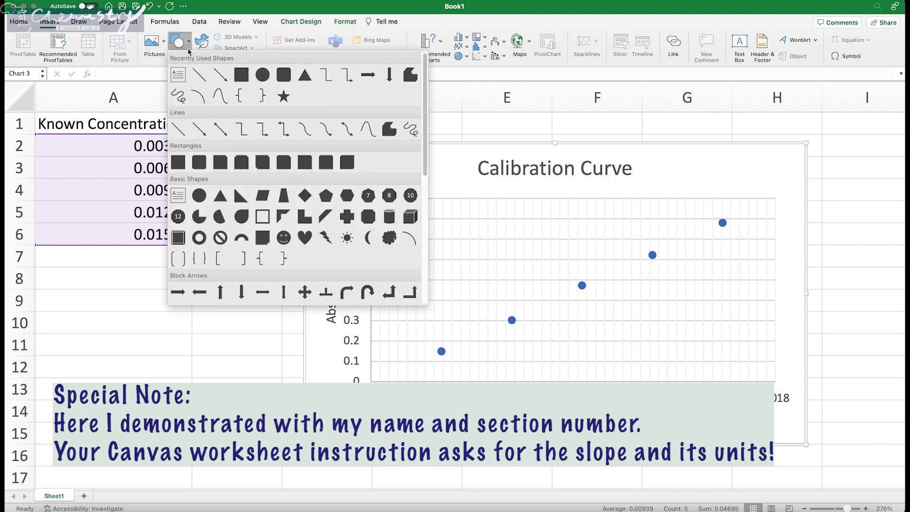
pyautogui.click(179, 77)
pyautogui.click(398, 217)
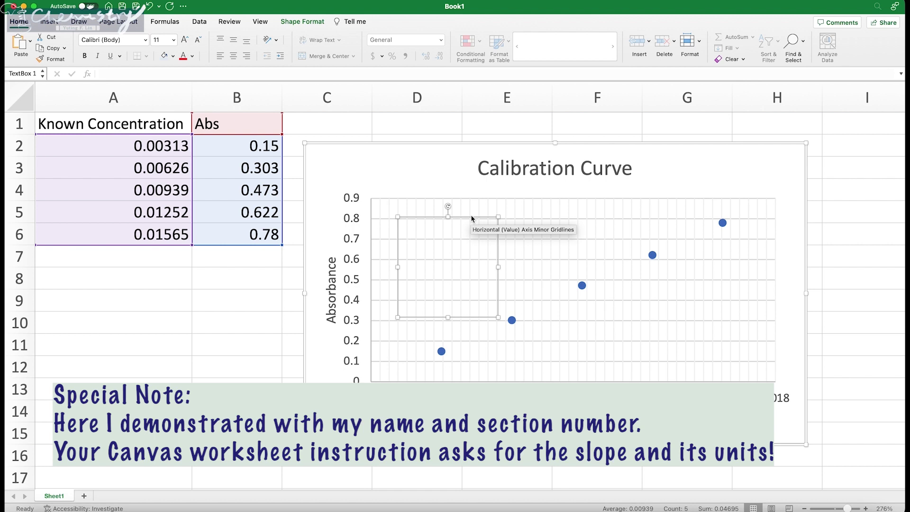
pyautogui.moveTo(472, 218); pyautogui.dragTo(465, 204)
pyautogui.click(416, 218)
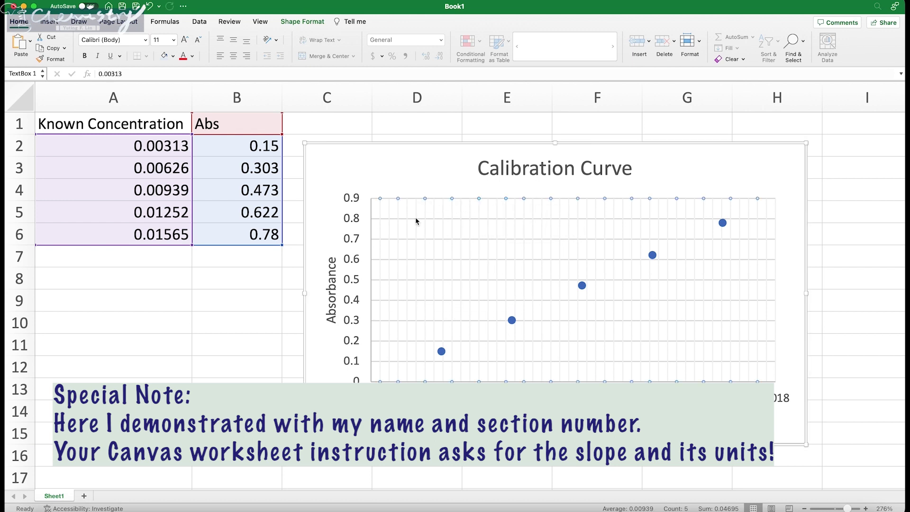
pyautogui.click(388, 176)
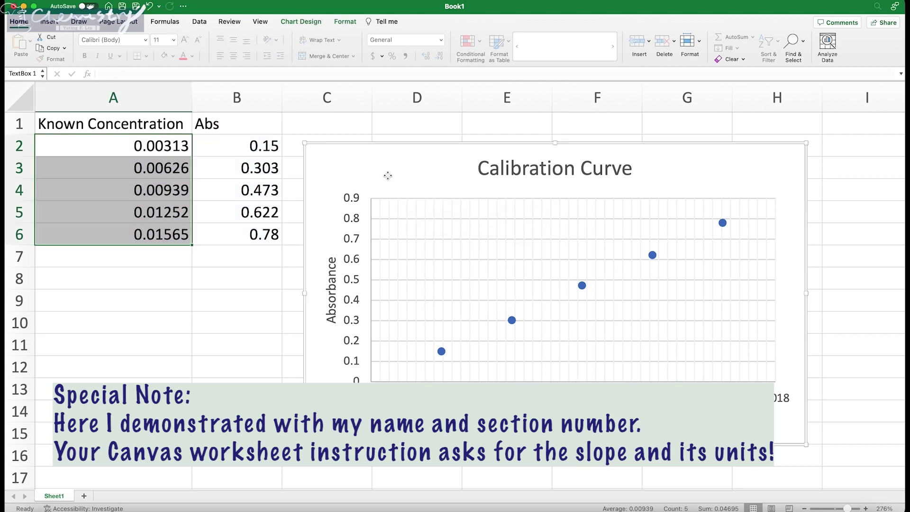
# Step: Insert a plot-area text box with the student's name and, on a second line, the section number
pyautogui.click(48, 22)
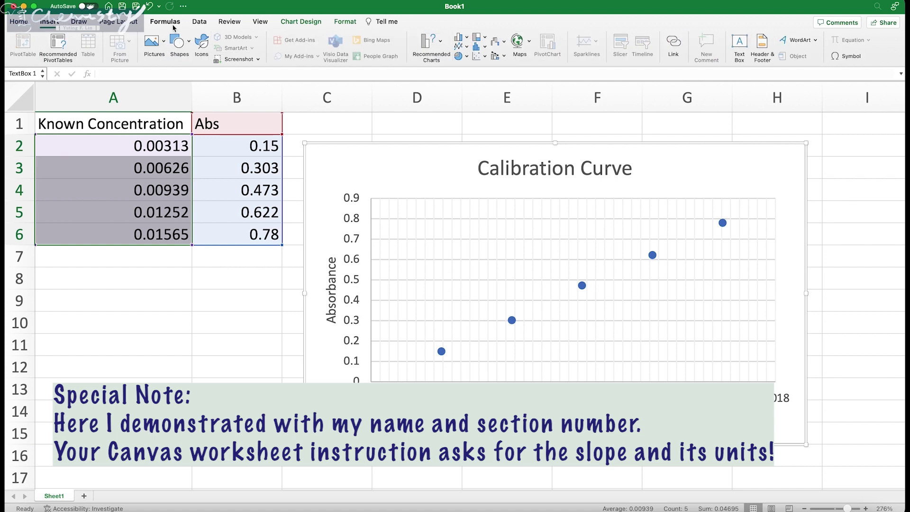
pyautogui.click(179, 42)
pyautogui.click(202, 74)
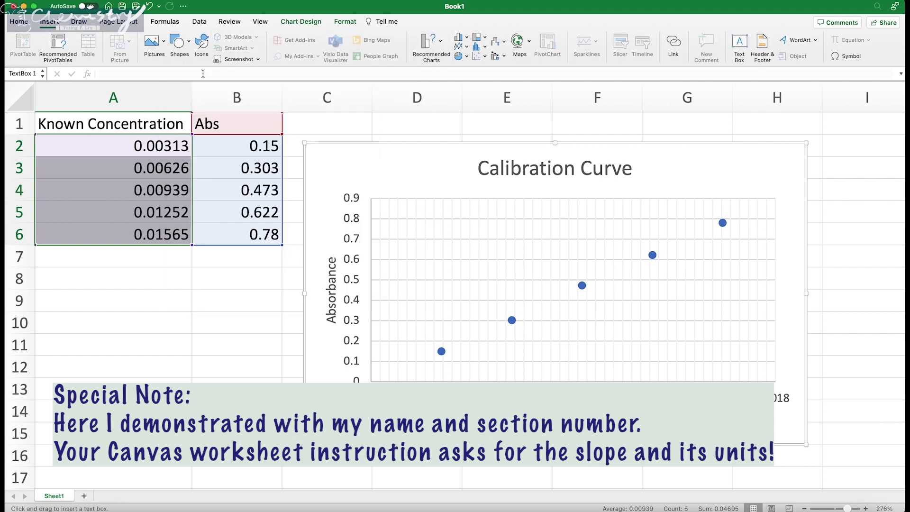
pyautogui.click(398, 209)
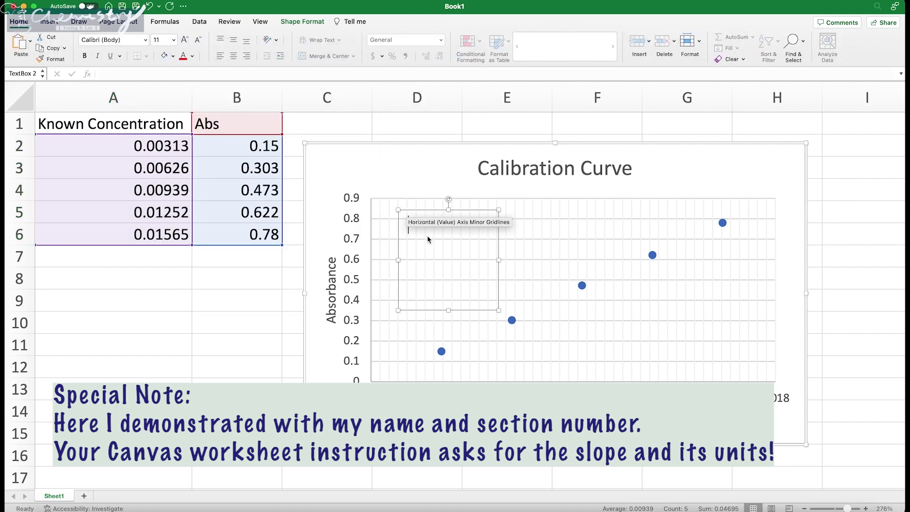
pyautogui.press('Return')
pyautogui.write('12345')
pyautogui.press('BackSpace')
# Step: Fill the name text box light gold, shrink it to its two lines and shift it left
pyautogui.click(173, 56)
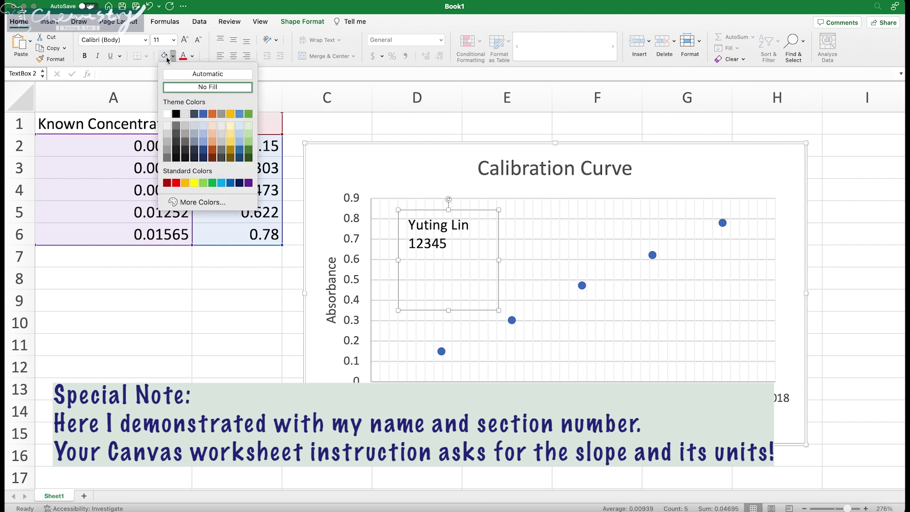
pyautogui.click(231, 126)
pyautogui.moveTo(499, 310); pyautogui.dragTo(499, 262)
pyautogui.moveTo(474, 209); pyautogui.dragTo(459, 208)
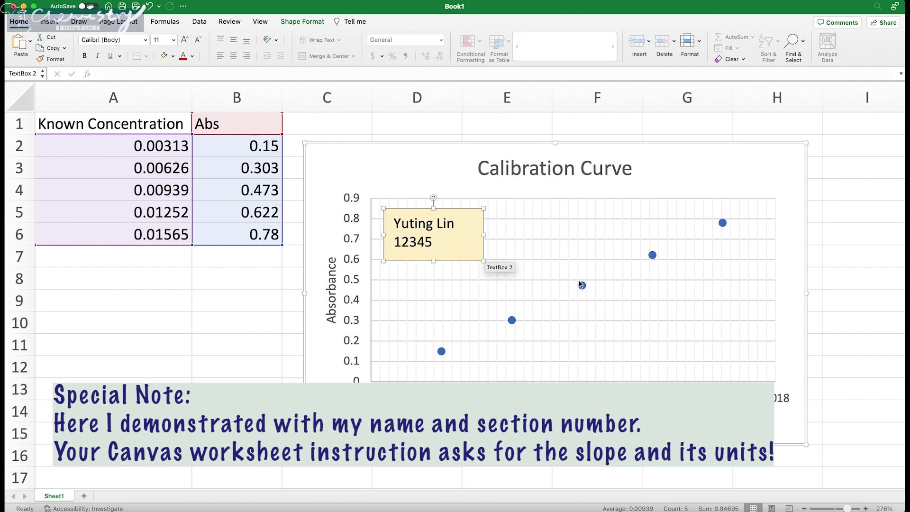
pyautogui.click(569, 322)
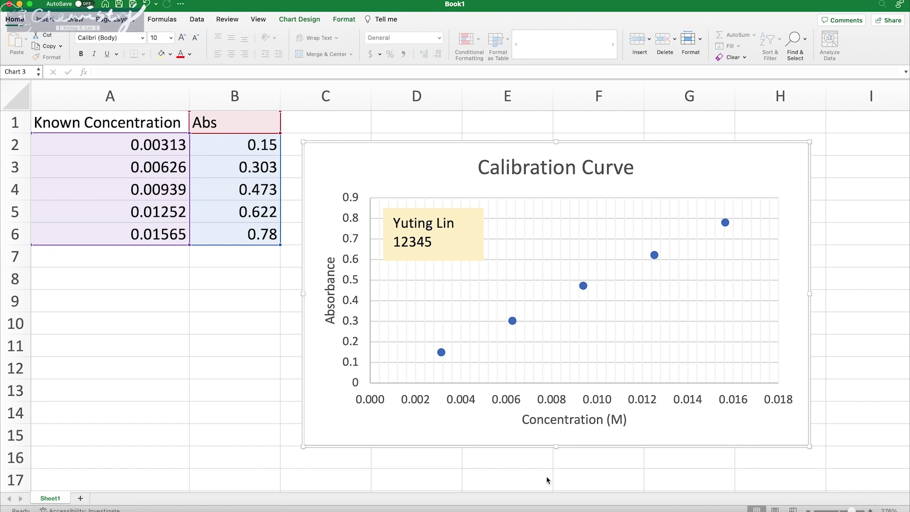
# Step: Open the Format pane from the lowest Abs point, then select the entire Abs series
pyautogui.click(442, 355)
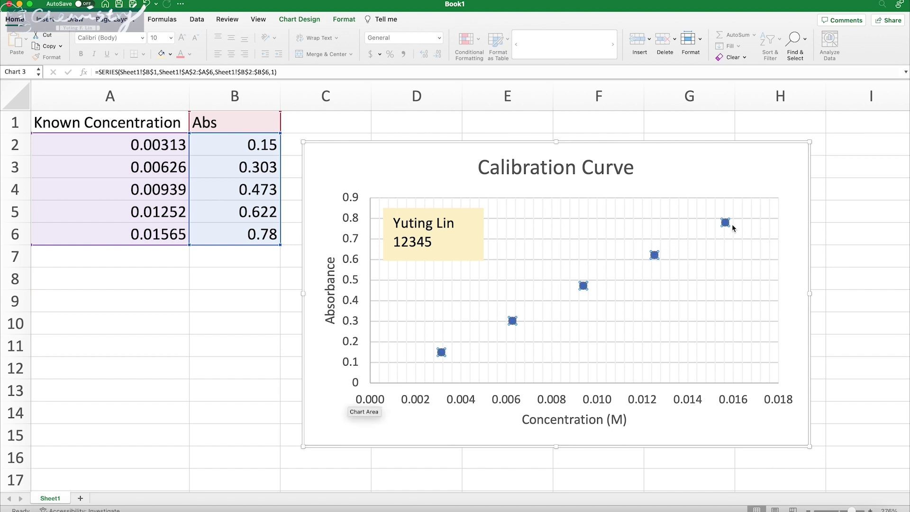
pyautogui.click(470, 425)
pyautogui.rightClick(442, 352)
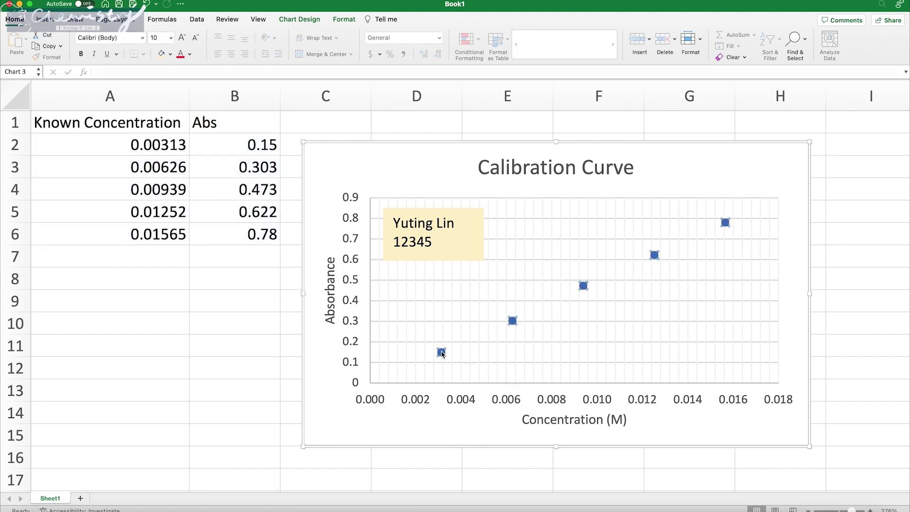
pyautogui.doubleClick(441, 353)
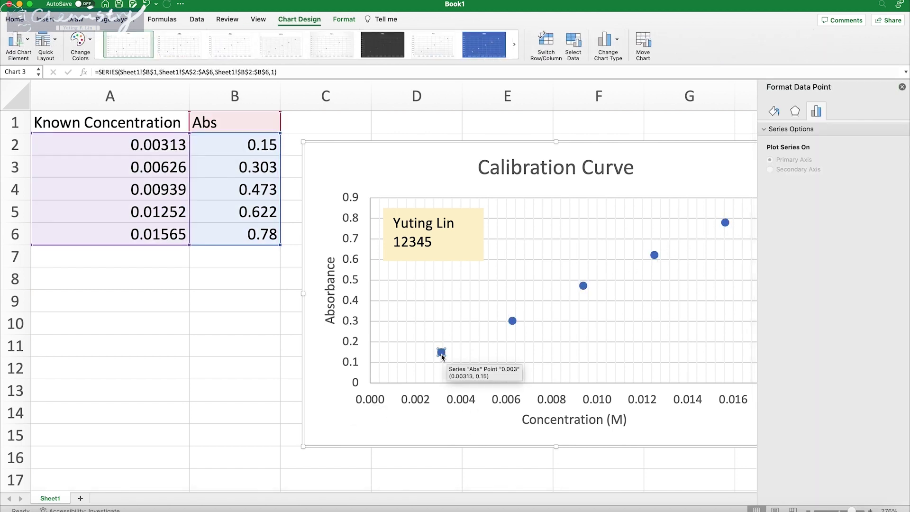
pyautogui.scroll(5, 441, 362)
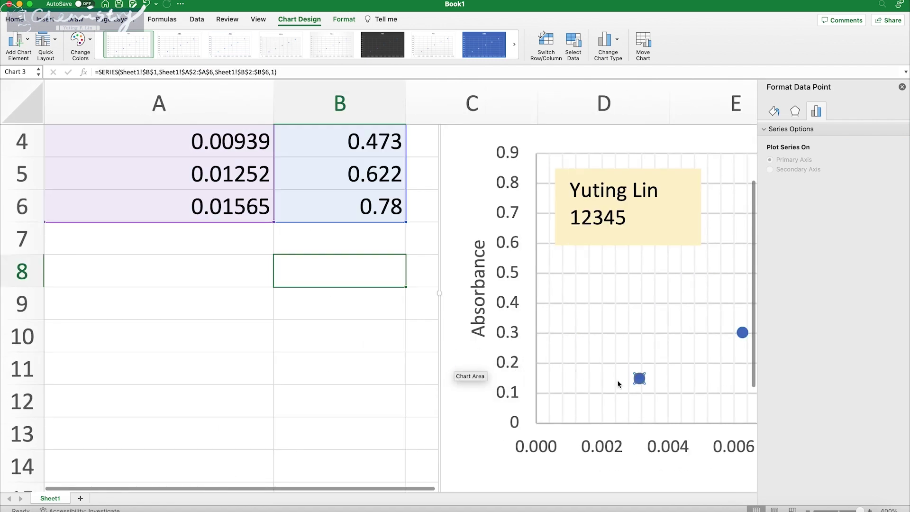
pyautogui.hscroll(8, 474, 360)
pyautogui.moveTo(386, 386)
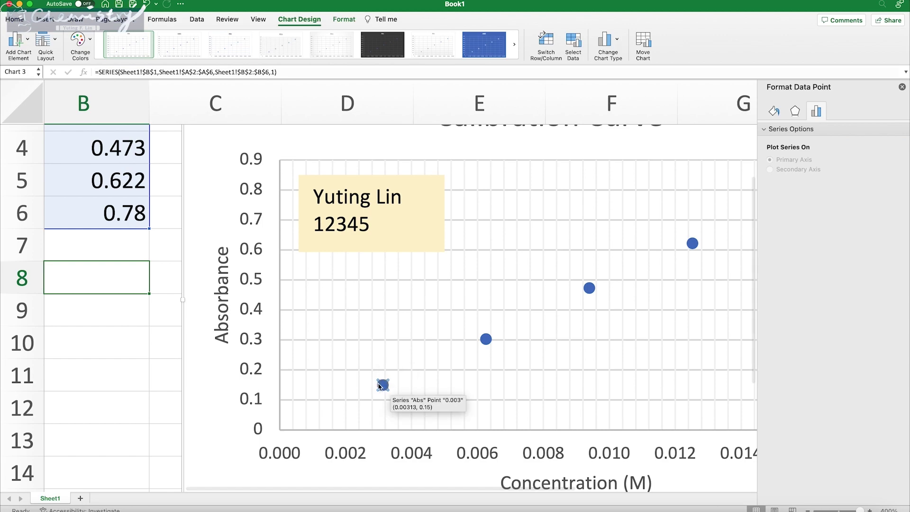
pyautogui.scroll(-5, 393, 386)
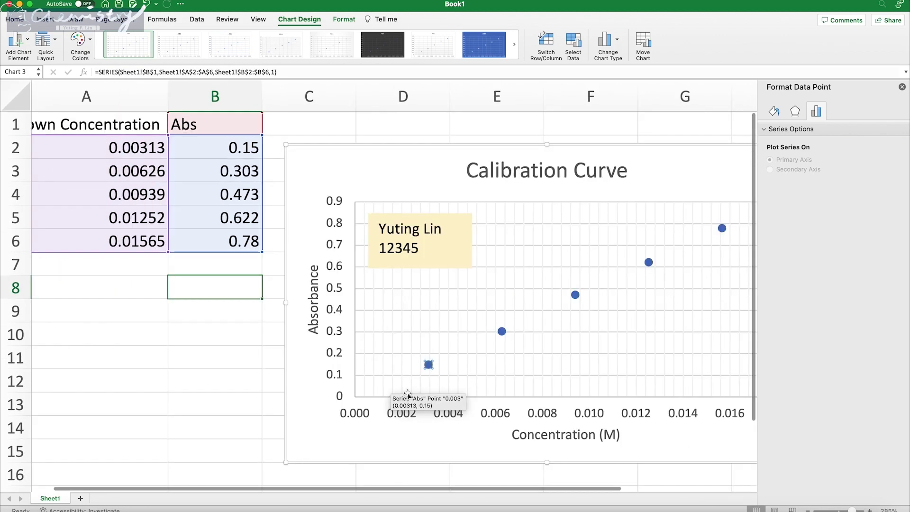
pyautogui.hscroll(4, 431, 382)
pyautogui.click(336, 427)
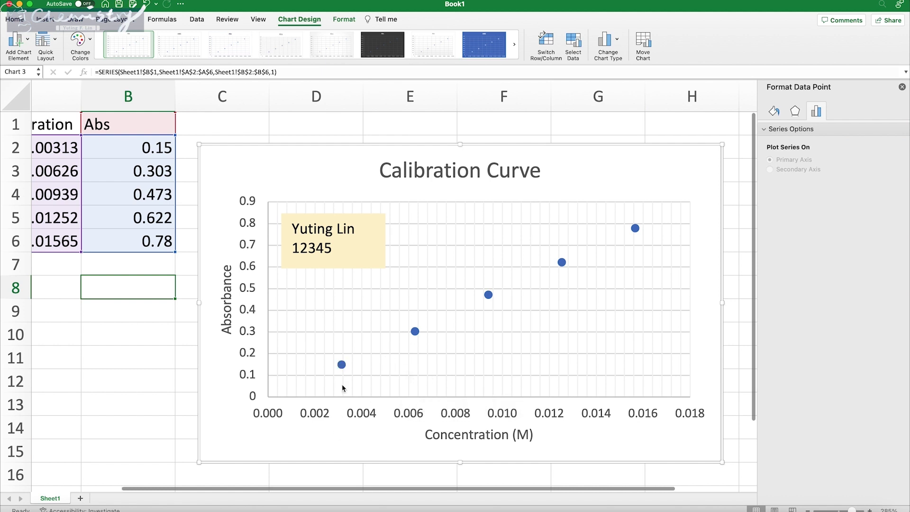
pyautogui.click(341, 364)
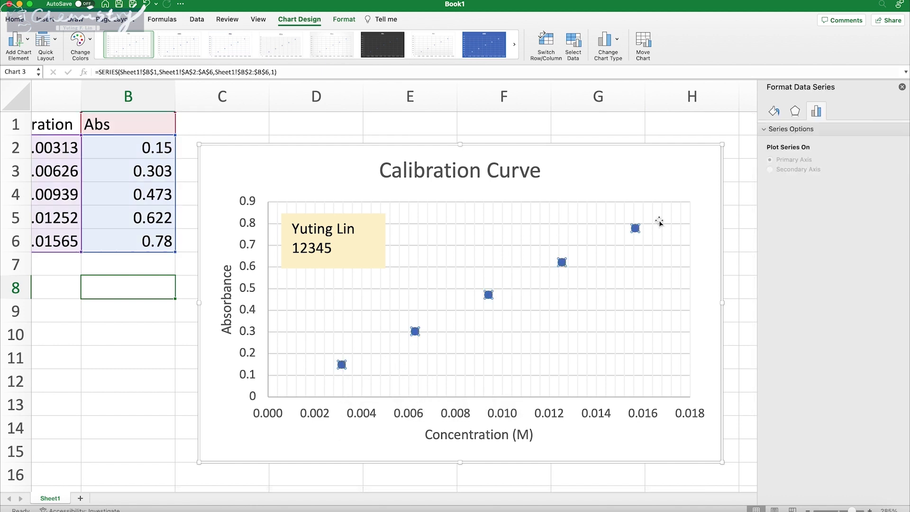
# Step: Add a linear trendline to the Abs series with intercept 0, displaying its equation and R²
pyautogui.rightClick(563, 264)
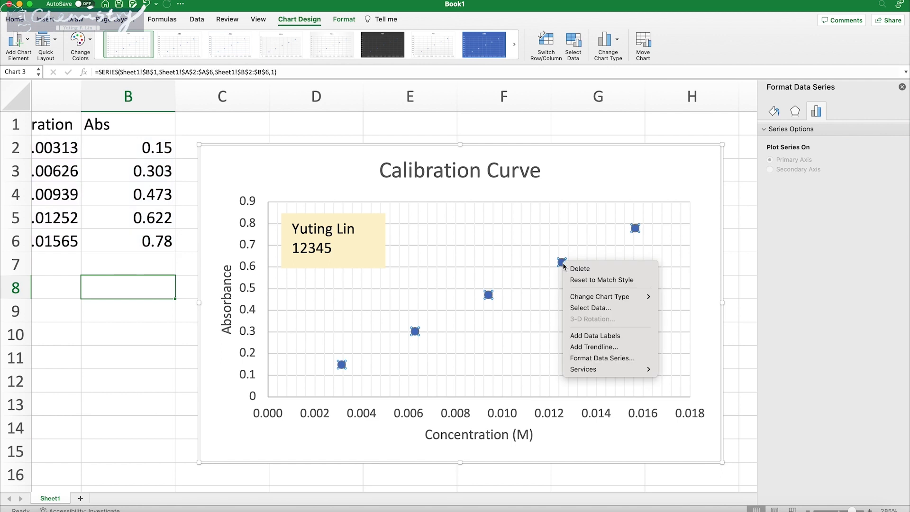
pyautogui.click(591, 348)
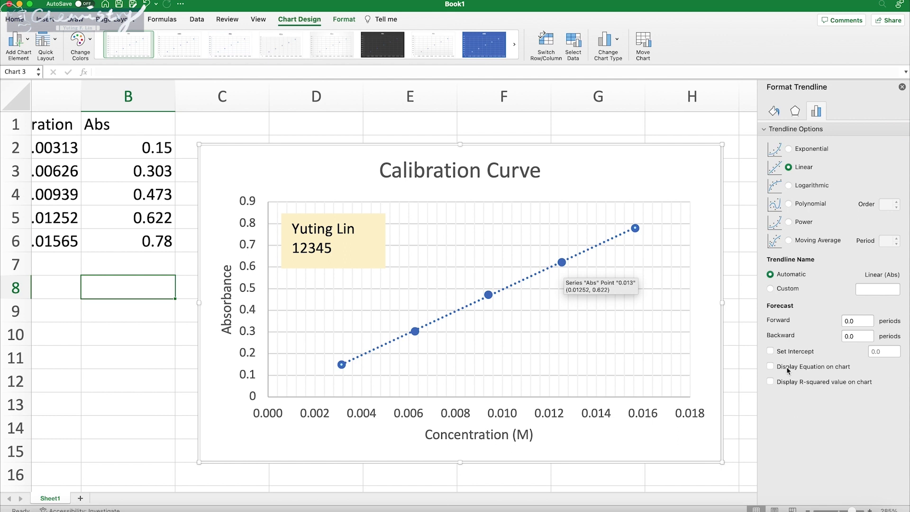
pyautogui.click(780, 352)
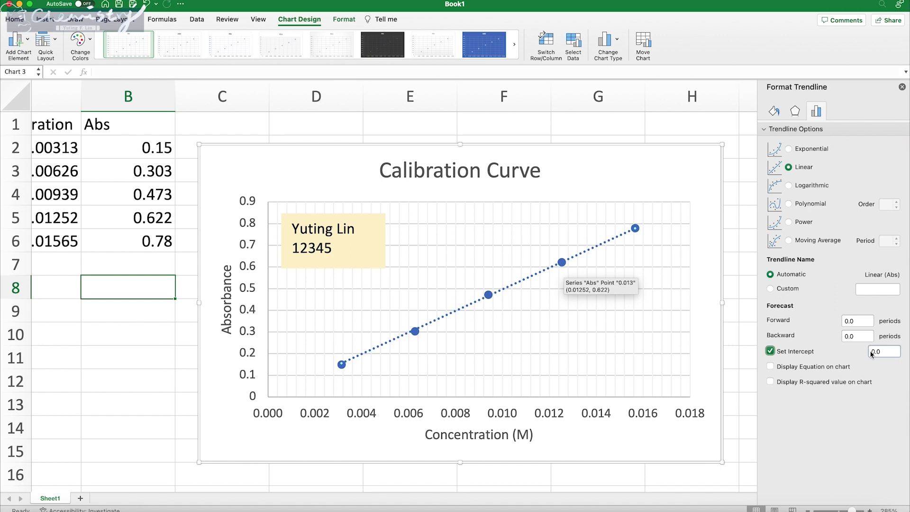
pyautogui.click(839, 370)
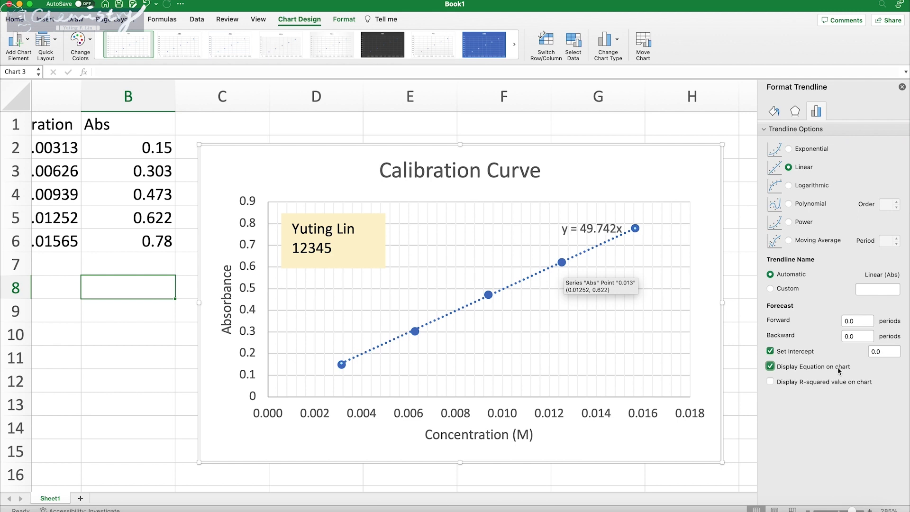
pyautogui.click(821, 383)
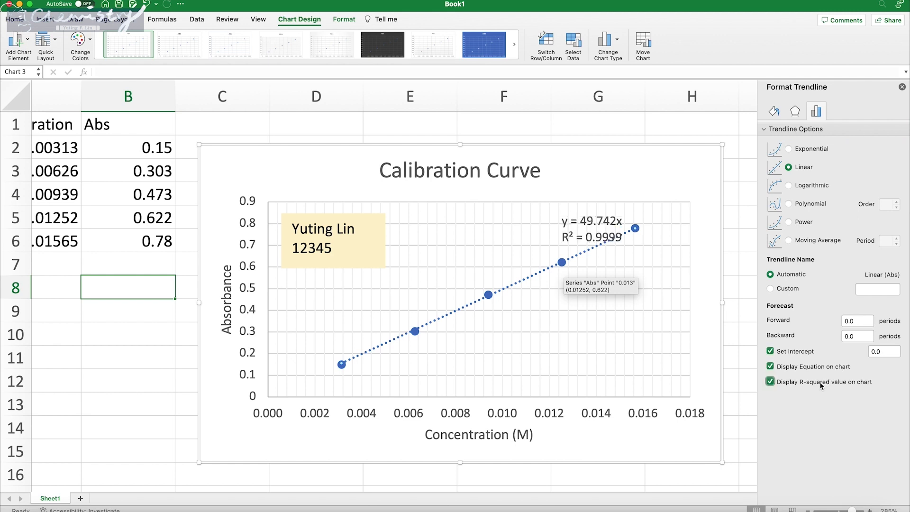
# Step: Move the y = 49.742x, R² = 0.9999 label left of the top point and fill it light green
pyautogui.click(564, 236)
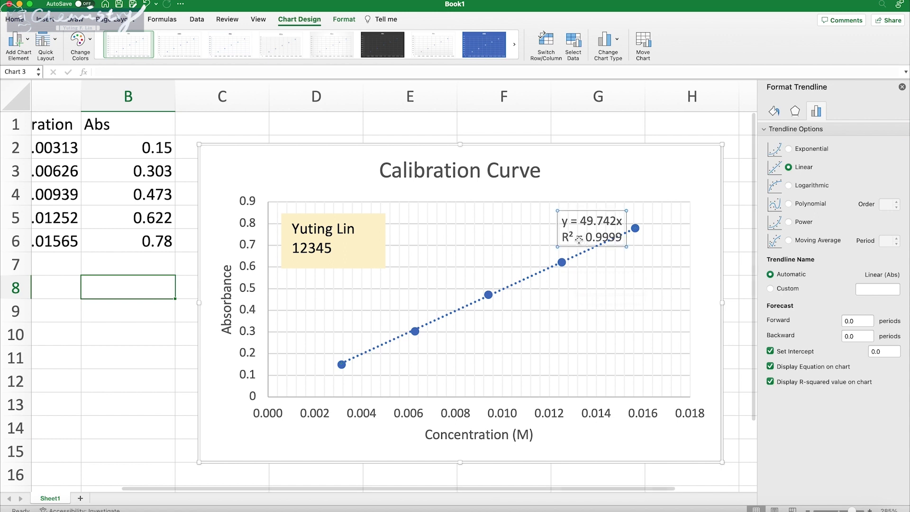
pyautogui.moveTo(564, 236); pyautogui.dragTo(542, 236)
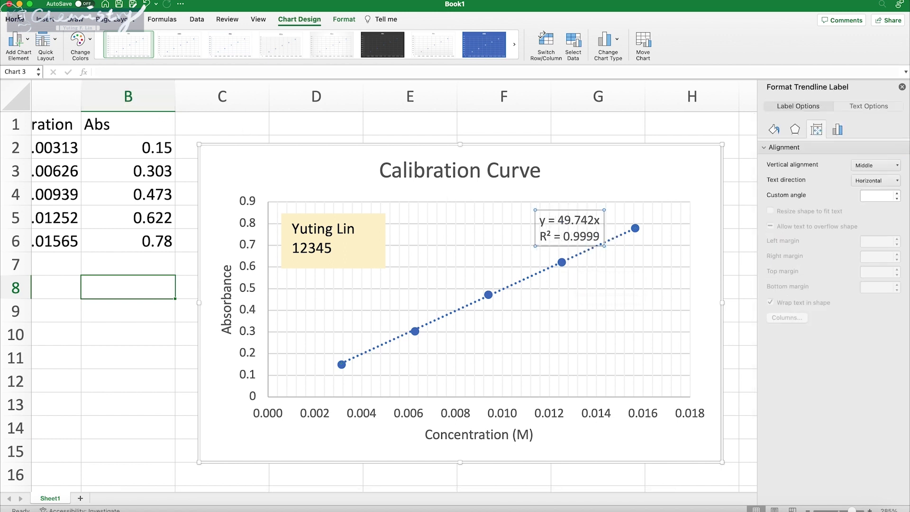
pyautogui.click(15, 19)
pyautogui.click(170, 54)
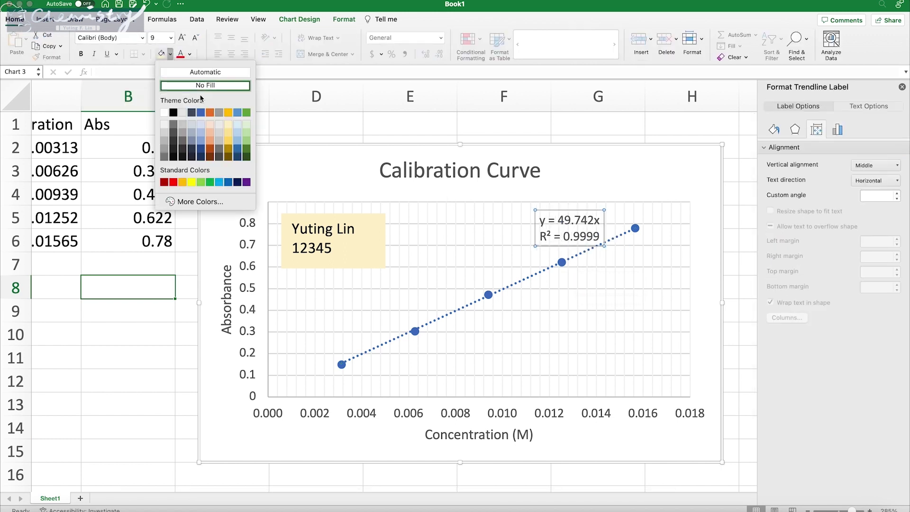
pyautogui.click(248, 125)
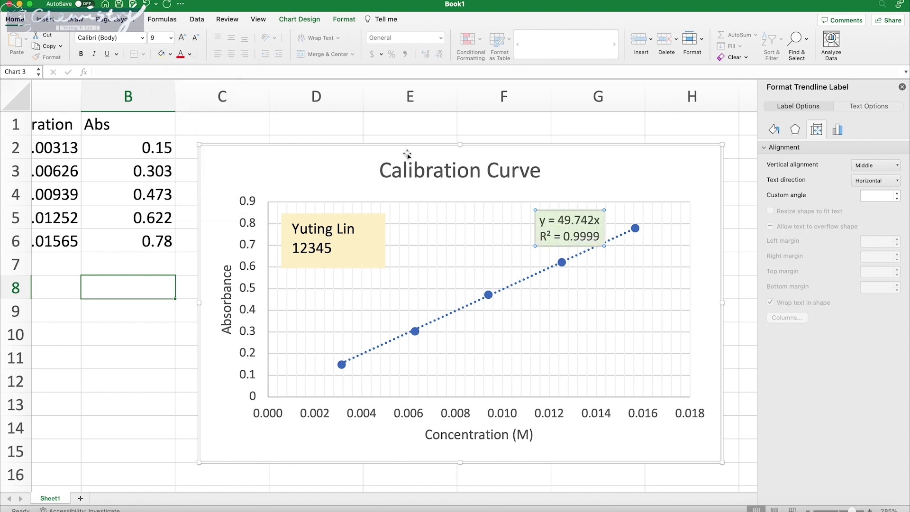